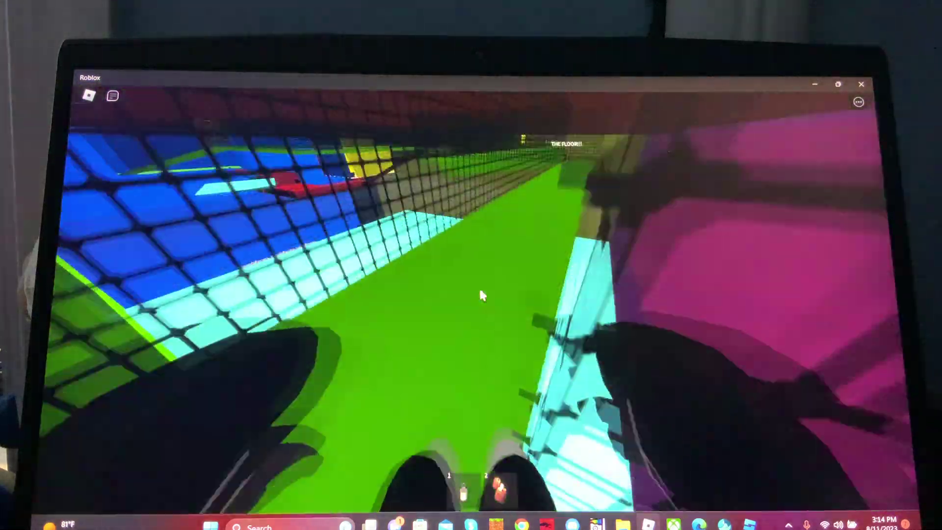
- Equip the first hotbar item while heading down the green corridor past the teddy bear
{"action": "key", "text": "1"}
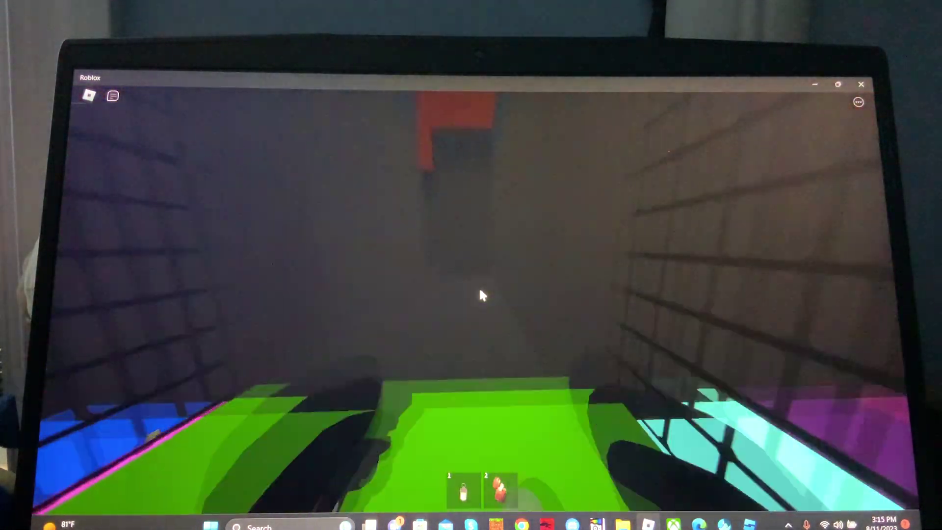
- Equip the first item for light and walk through the dark passage into the red corridor
{"action": "key", "text": "1"}
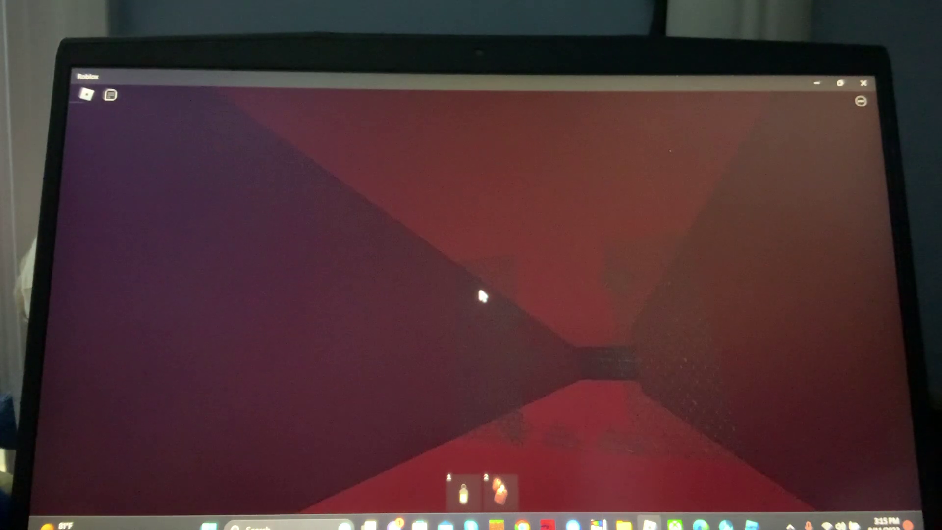
- Walk the red corridor past the chain-link fences and drop into the ball pit room
{"action": "key", "text": "w"}
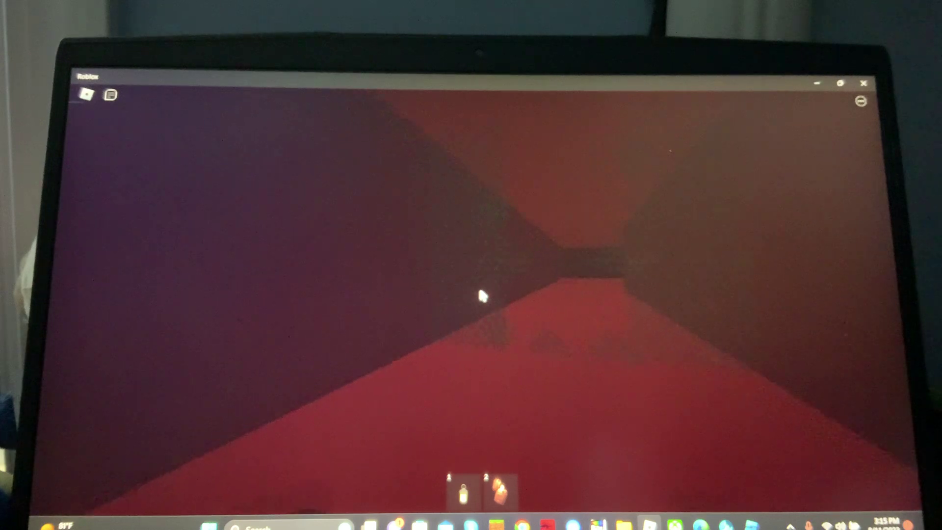
{"action": "key", "text": "w"}
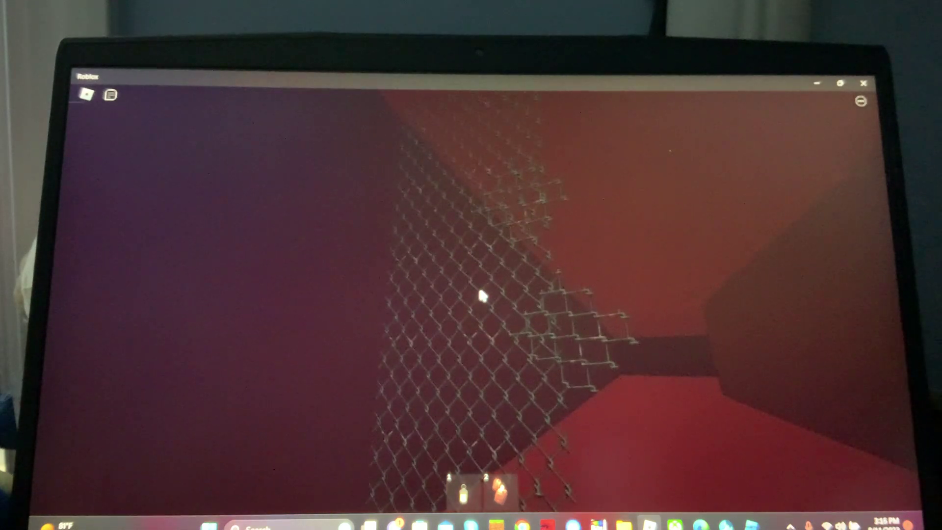
{"action": "key", "text": "w"}
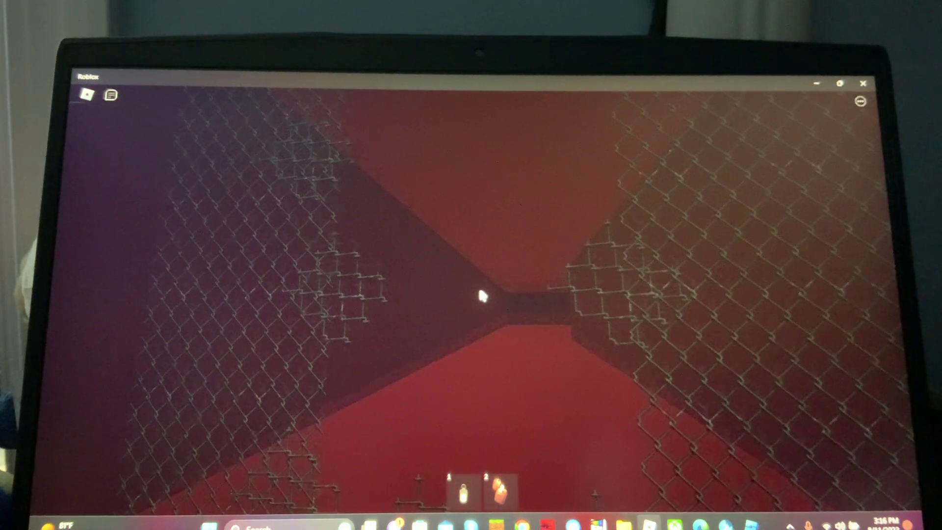
{"action": "key", "text": "w"}
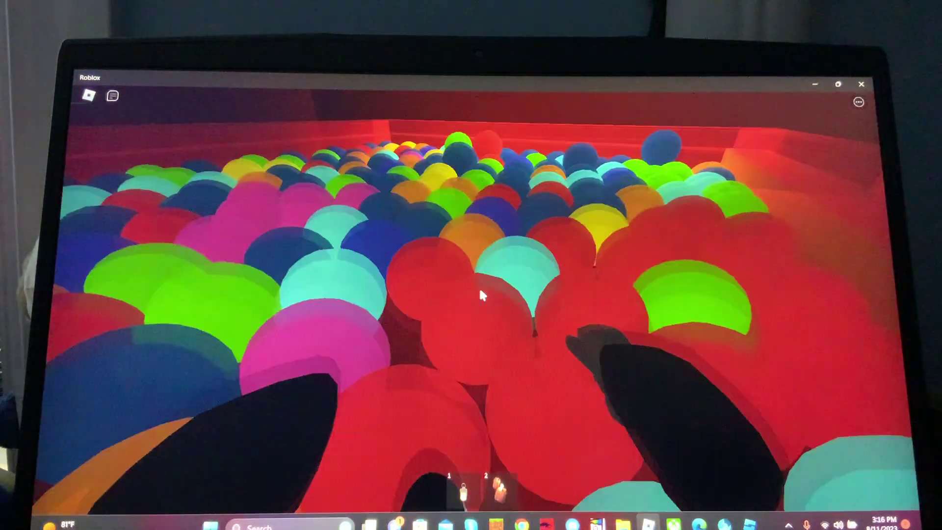
- Wade through the ball pit and red room, then head down the next red corridor
{"action": "key", "text": "w"}
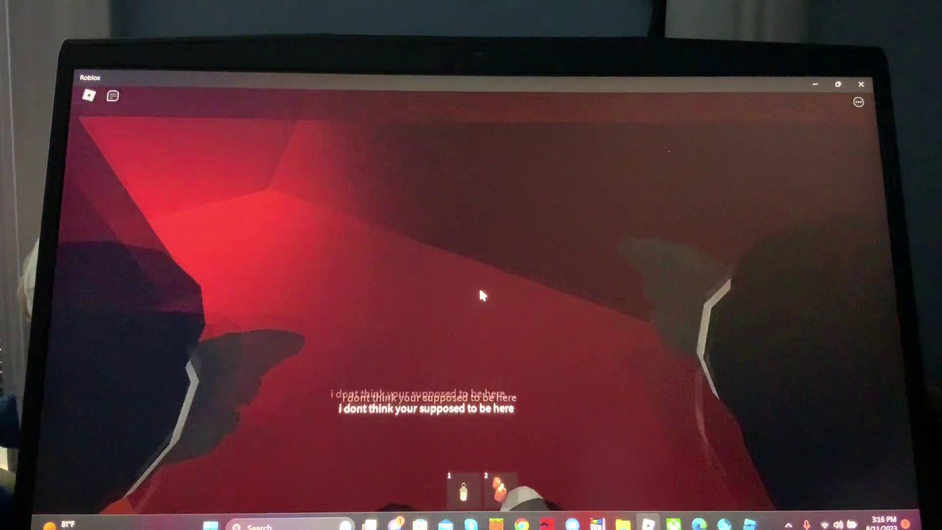
{"action": "key", "text": "w"}
{"action": "key", "text": "w"}
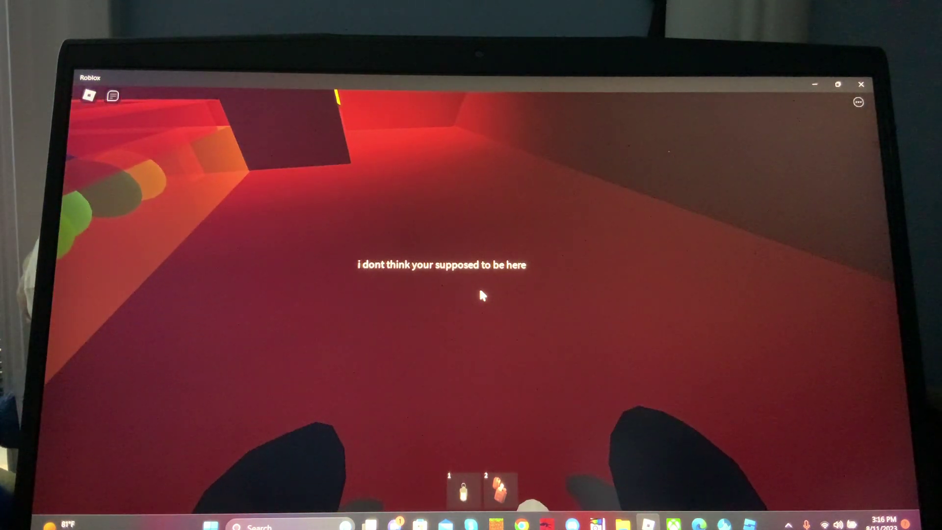
{"action": "key", "text": "w"}
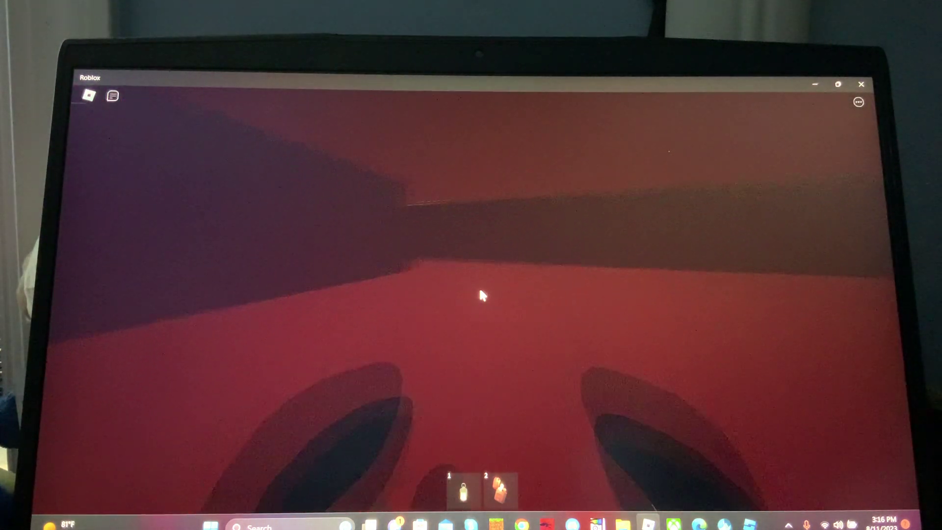
{"action": "key", "text": "w"}
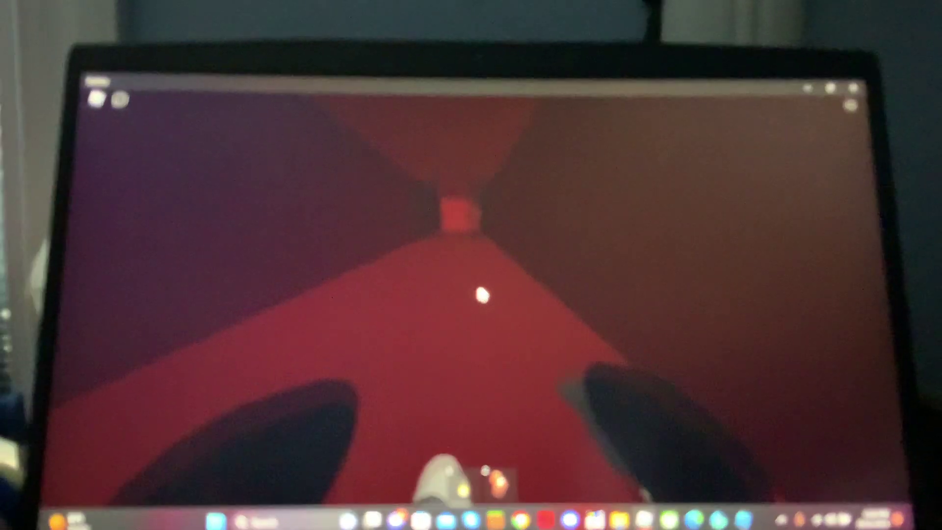
{"action": "key", "text": "w"}
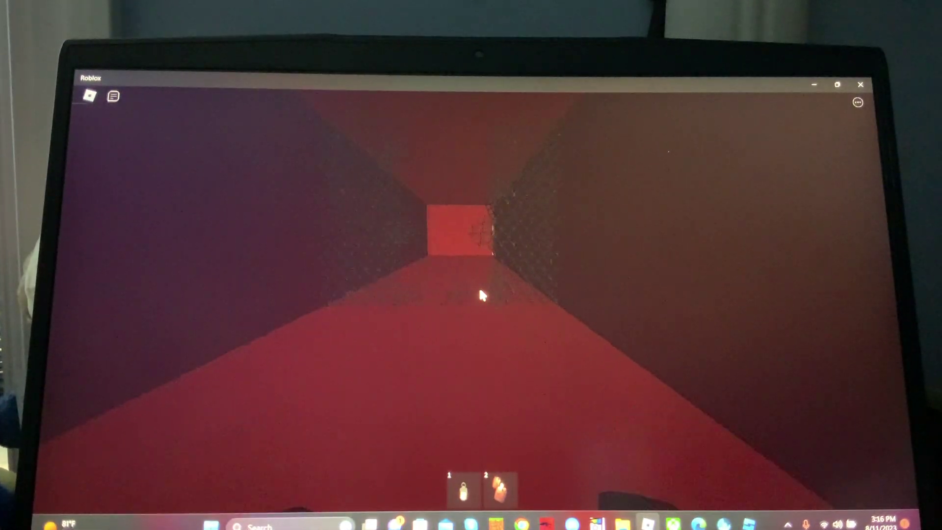
- Follow the fenced corridor to the lit doorways and enter the playground room
{"action": "key", "text": "w"}
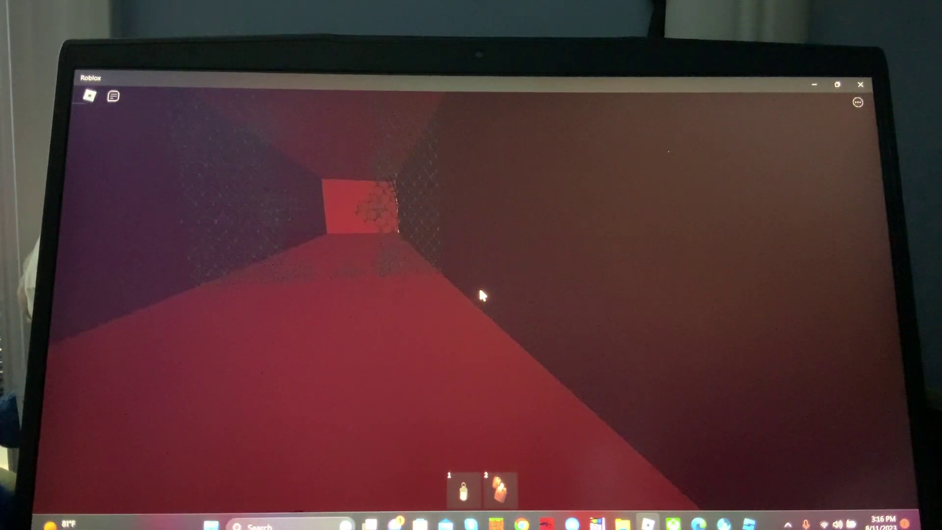
{"action": "key", "text": "w"}
{"action": "key", "text": "w"}
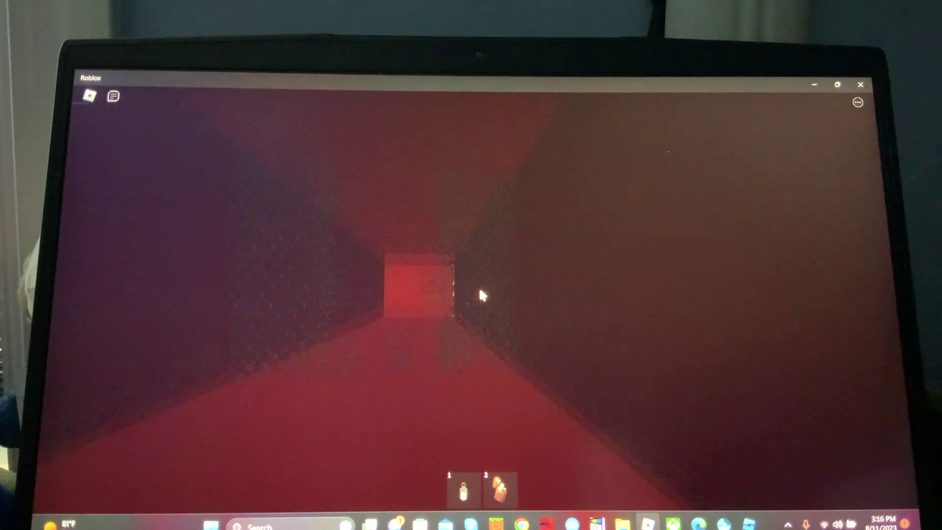
{"action": "key", "text": "w"}
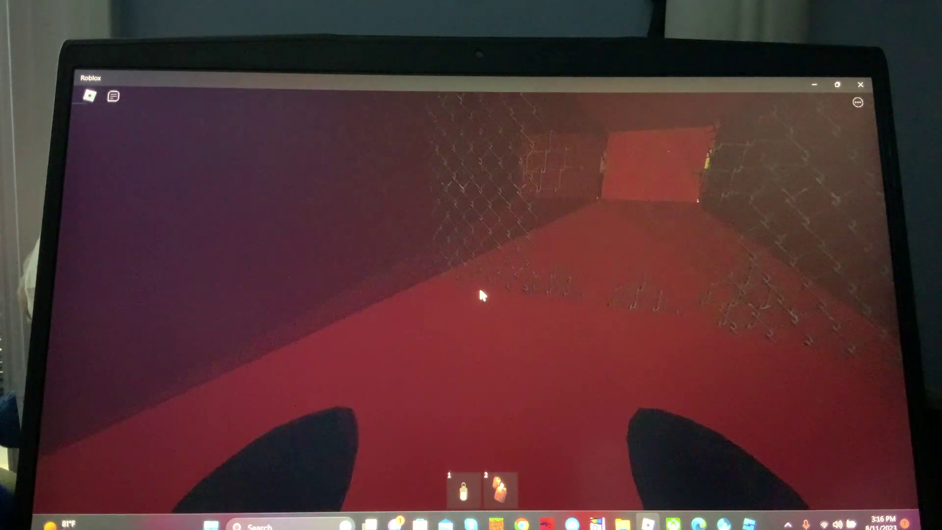
{"action": "key", "text": "w"}
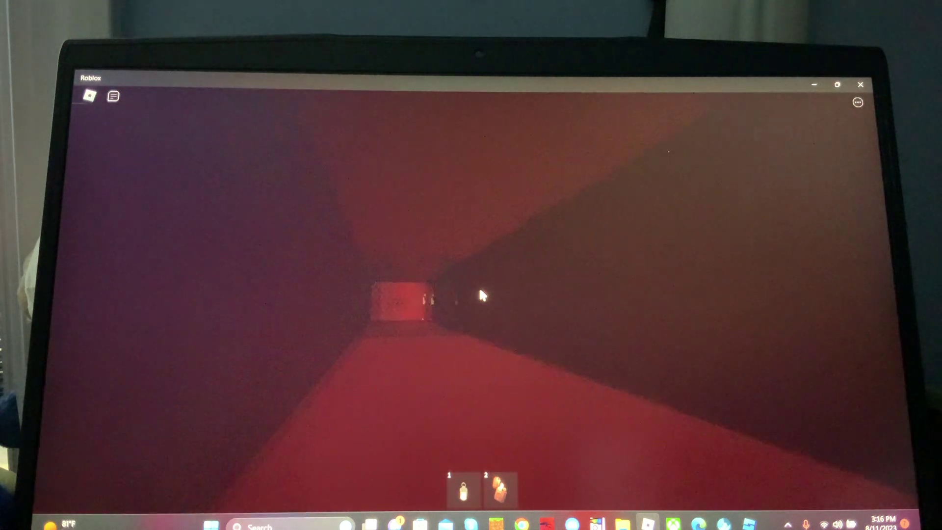
{"action": "key", "text": "w"}
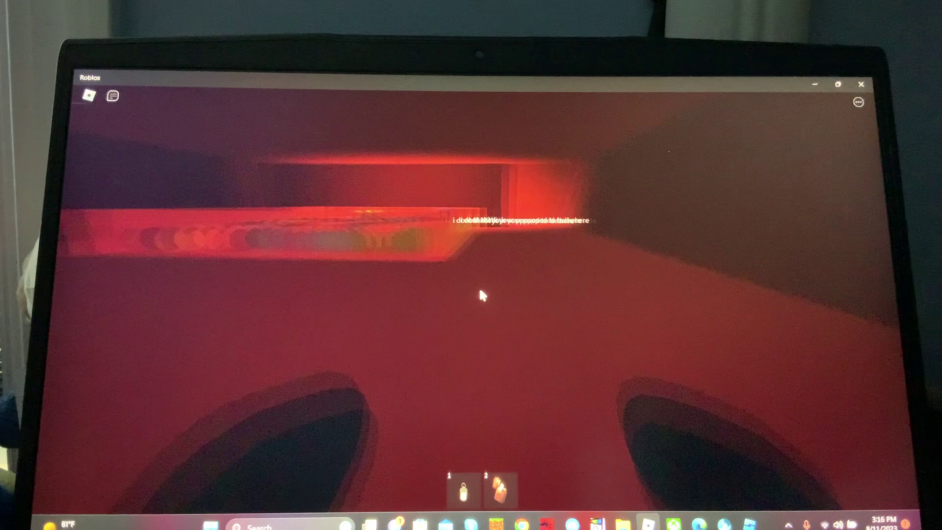
{"action": "key", "text": "w"}
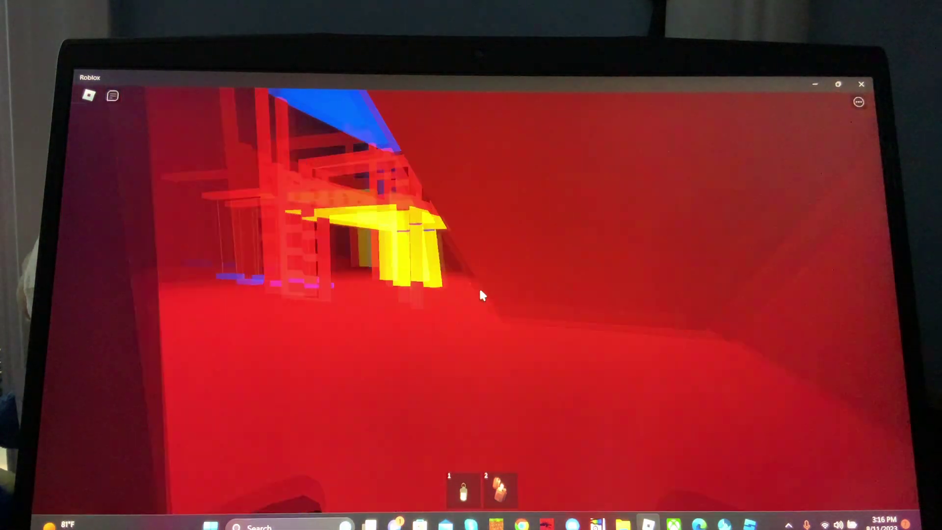
- Walk under the red playground structure and cross its yellow top platform
{"action": "key", "text": "w"}
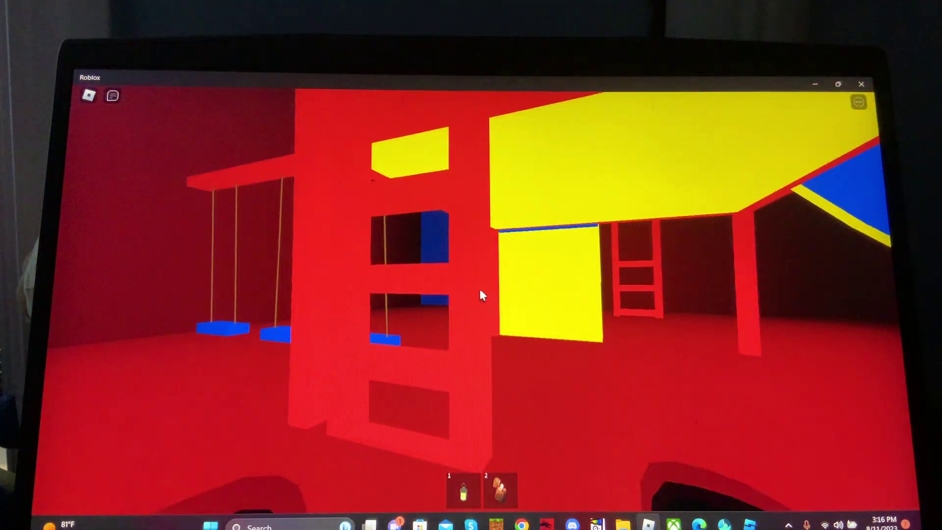
{"action": "key", "text": "w"}
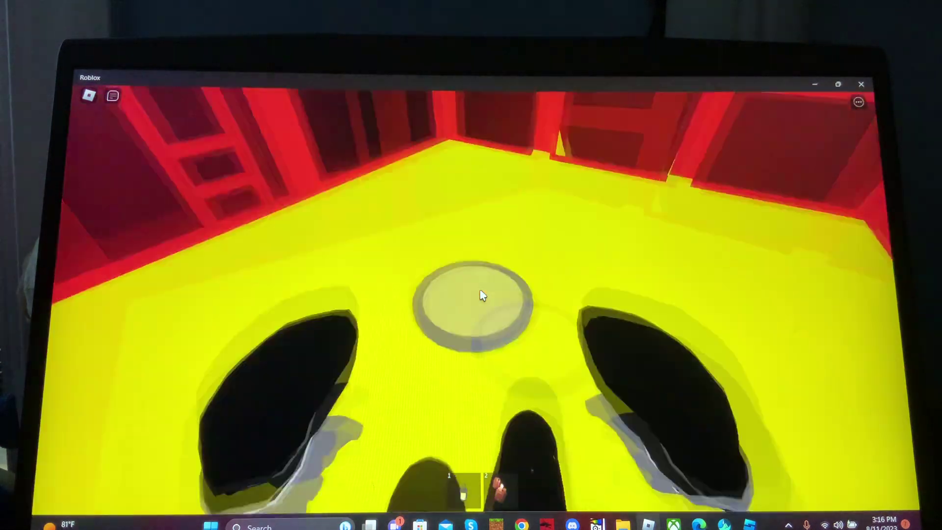
{"action": "key", "text": "w"}
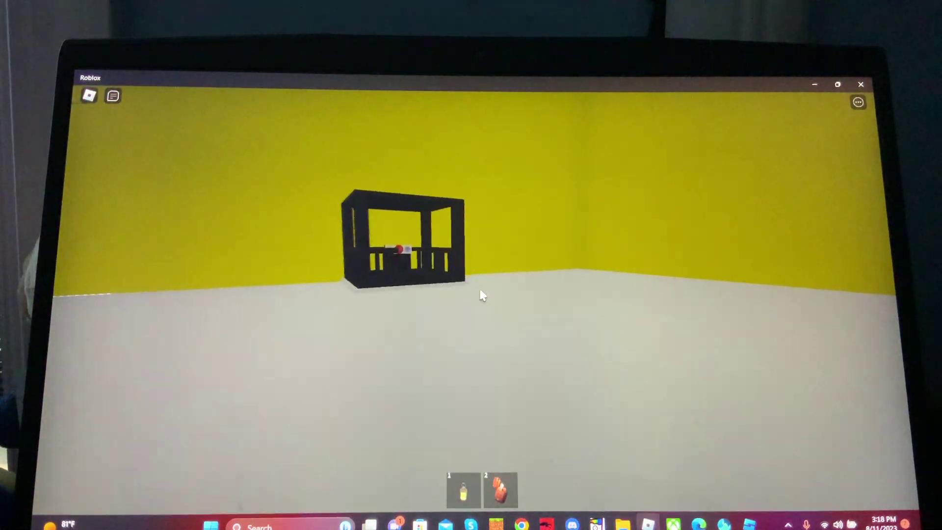
- Ride the elevator cage up and take the key hanging on the yellow wall
{"action": "key", "text": "w"}
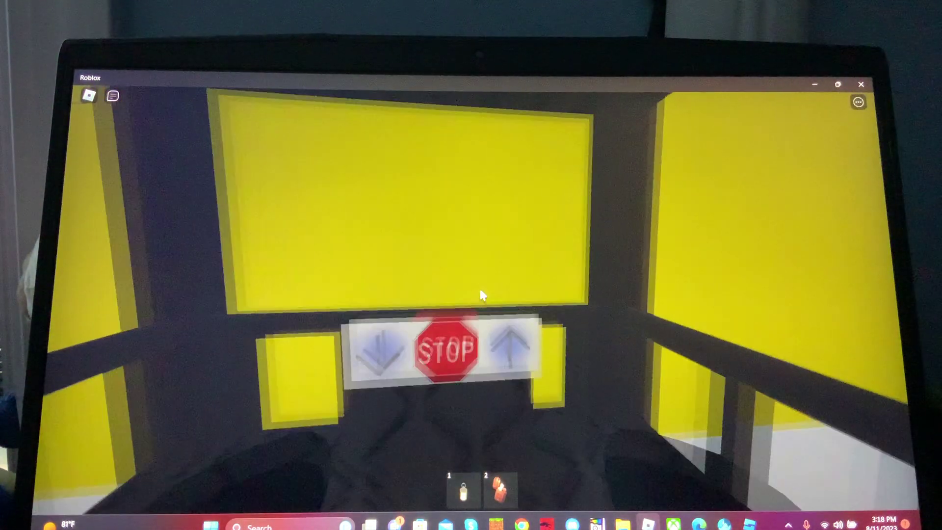
{"action": "left_click", "coordinate": [483, 298]}
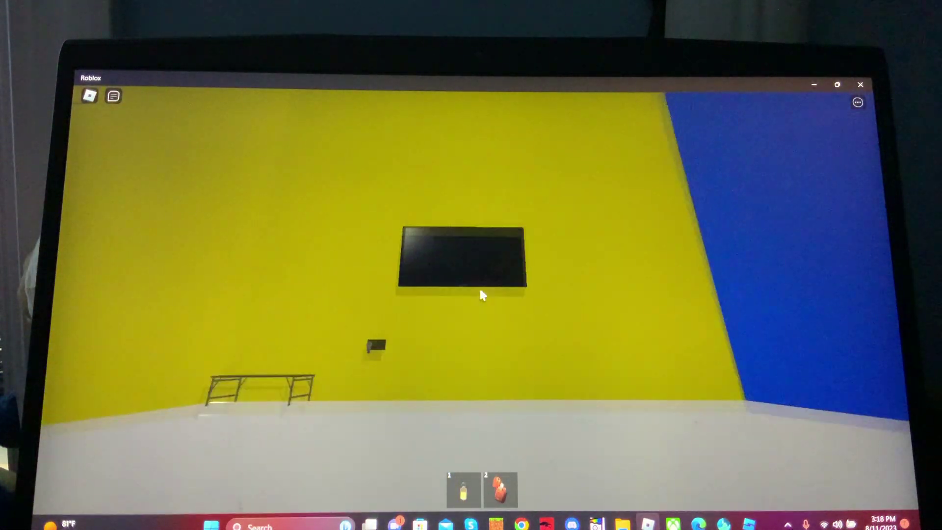
{"action": "left_click_drag", "start_coordinate": [482, 296], "coordinate": [483, 296]}
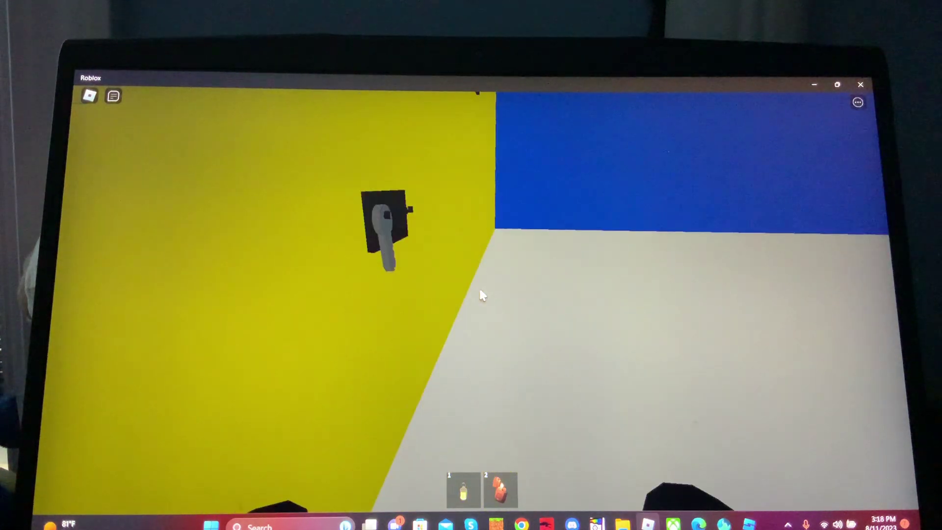
{"action": "left_click", "coordinate": [482, 297]}
{"action": "left_click_drag", "start_coordinate": [482, 297], "coordinate": [483, 296]}
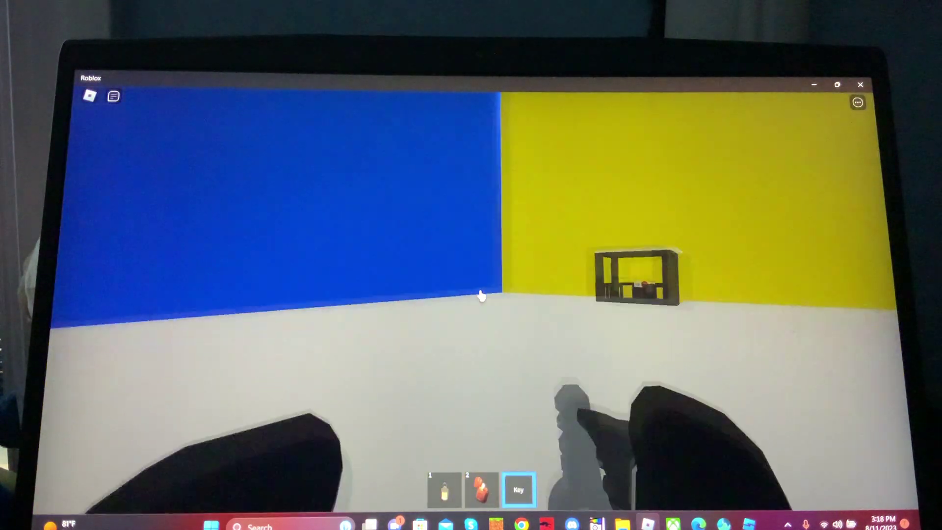
- Carry the key out of the yellow-and-blue room and back down into the red room
{"action": "key", "text": "w"}
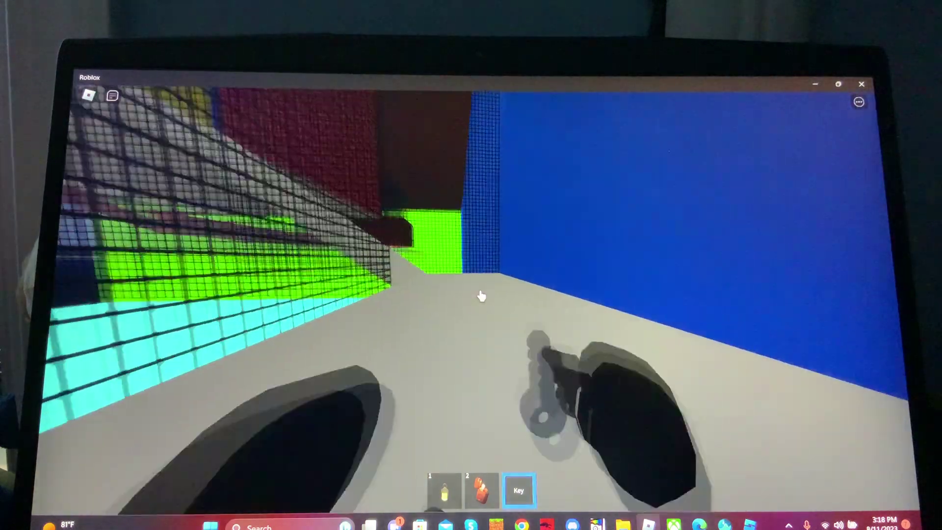
{"action": "key", "text": "w"}
{"action": "left_click_drag", "start_coordinate": [483, 296], "coordinate": [483, 296]}
{"action": "key", "text": "w"}
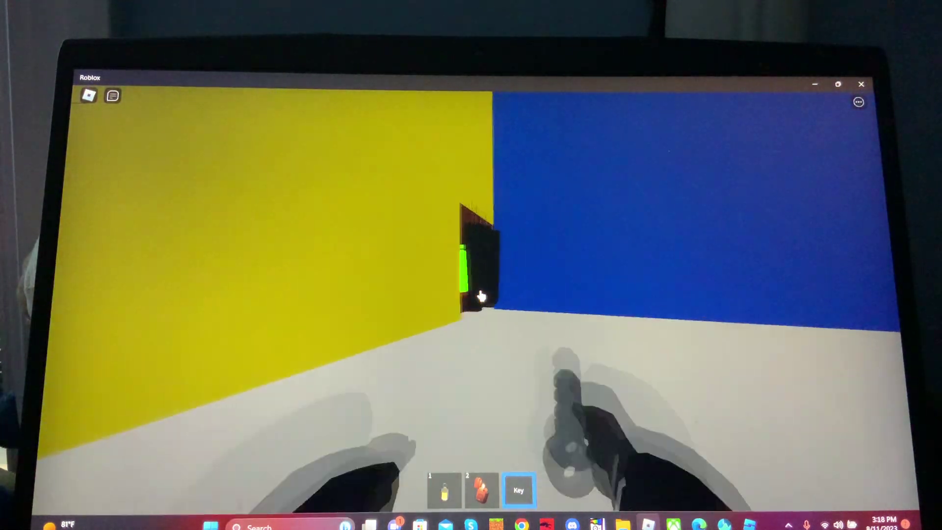
{"action": "left_click_drag", "start_coordinate": [481, 297], "coordinate": [481, 296]}
{"action": "key", "text": "w"}
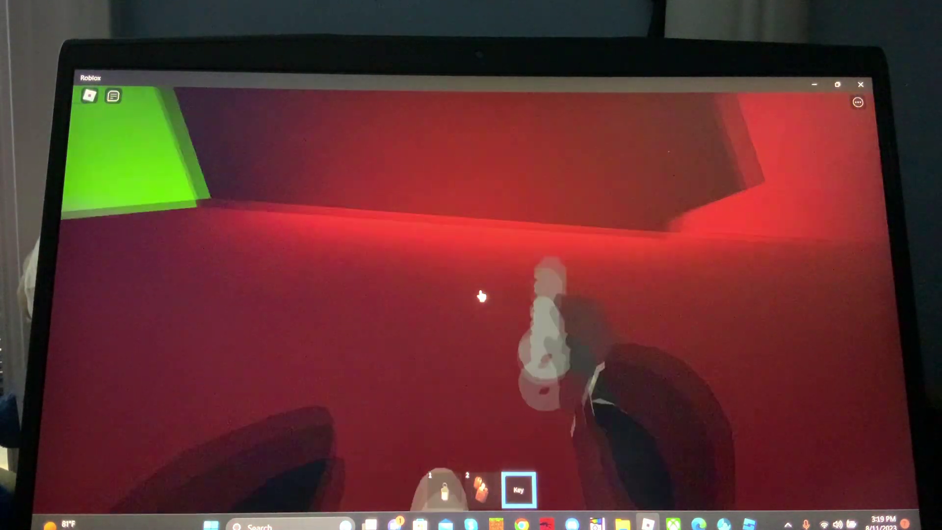
{"action": "key", "text": "w"}
- Carry the key through the darker red area and the first ball pit toward the blue doorway
{"action": "key", "text": "w"}
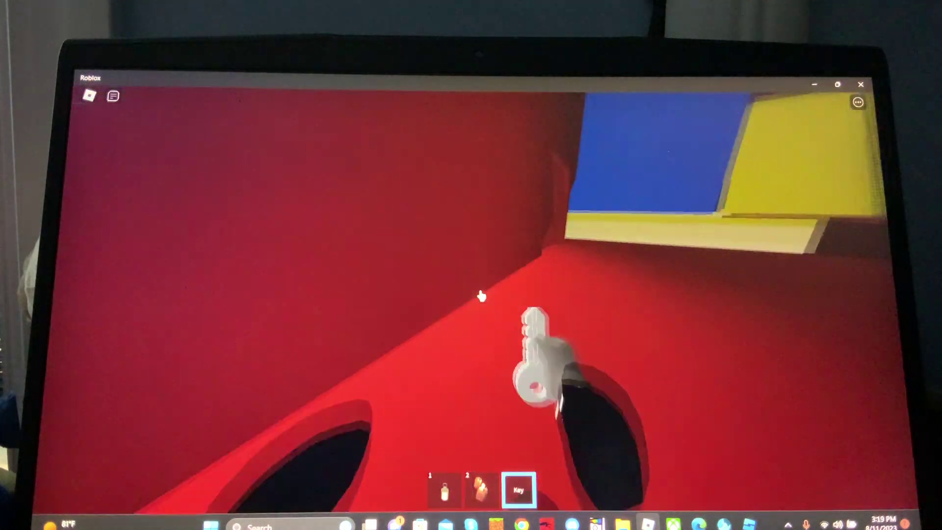
{"action": "key", "text": "w"}
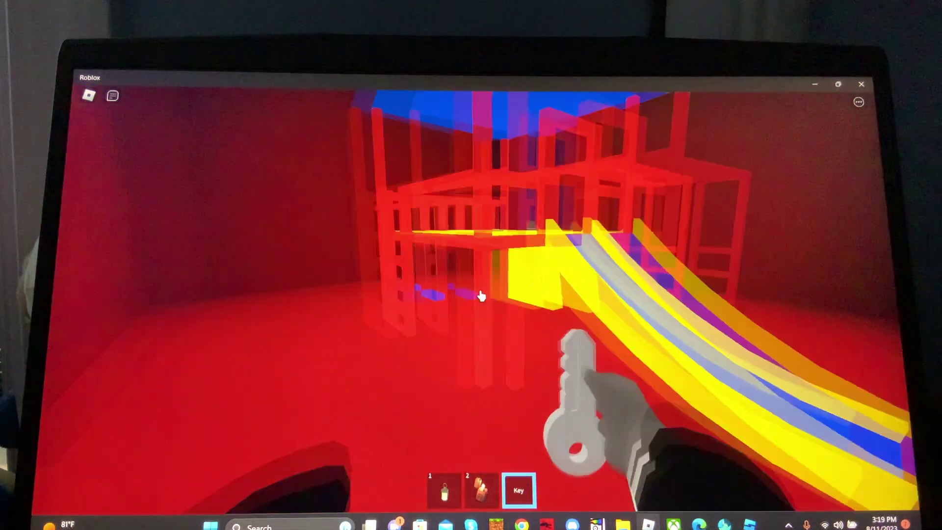
{"action": "key", "text": "w"}
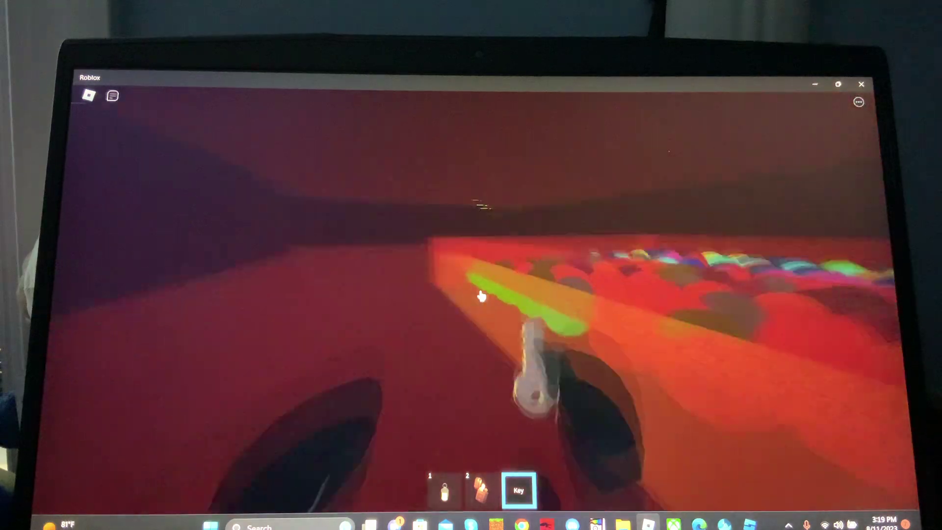
{"action": "key", "text": "w"}
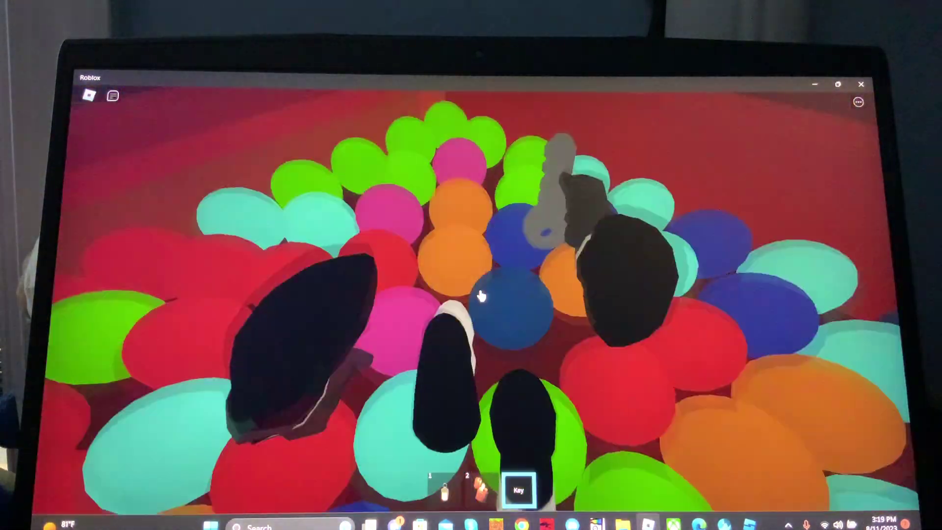
{"action": "key", "text": "w"}
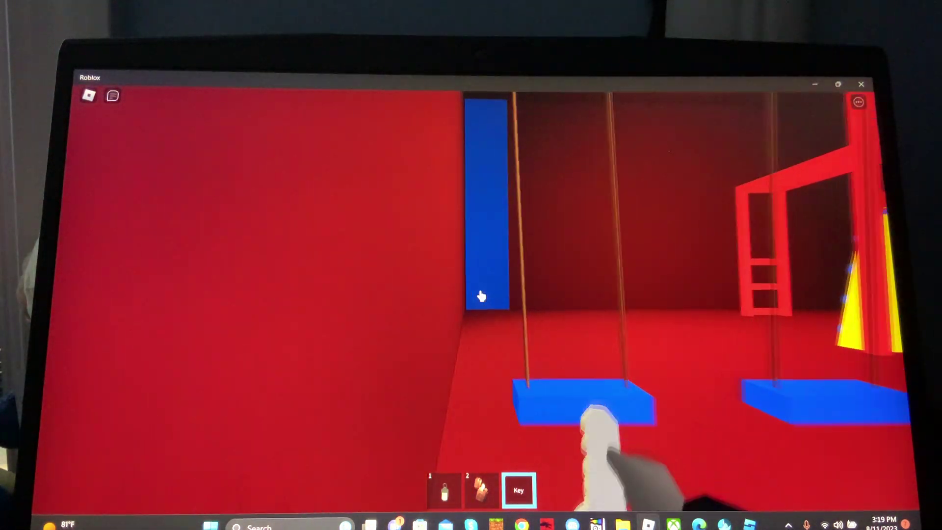
{"action": "key", "text": "w"}
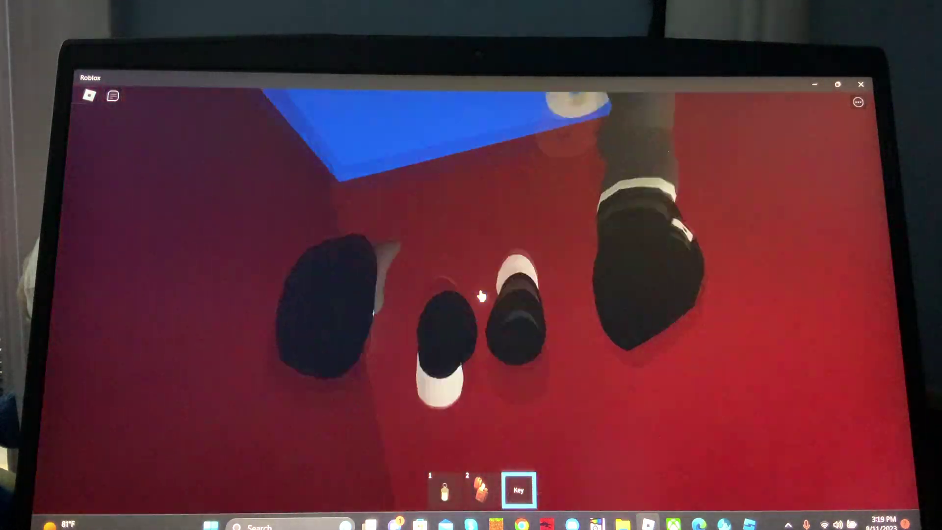
- Drop into the next ball pit and wade across to the pink floor
{"action": "left_click_drag", "start_coordinate": [481, 297], "coordinate": [481, 221]}
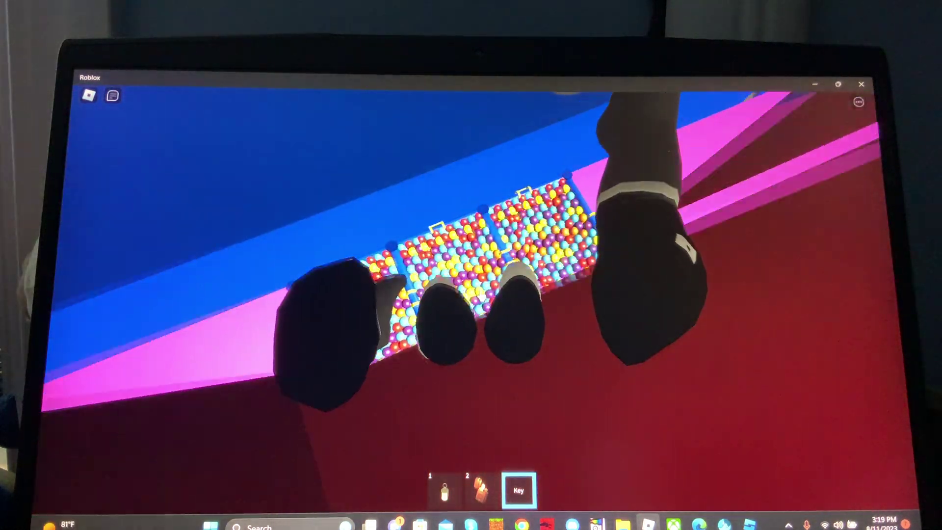
{"action": "key", "text": "w"}
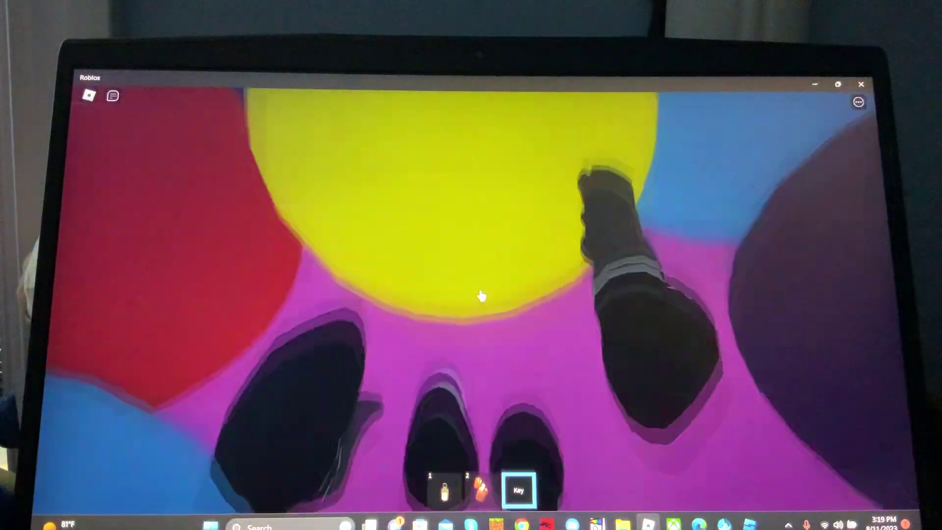
{"action": "key", "text": "w"}
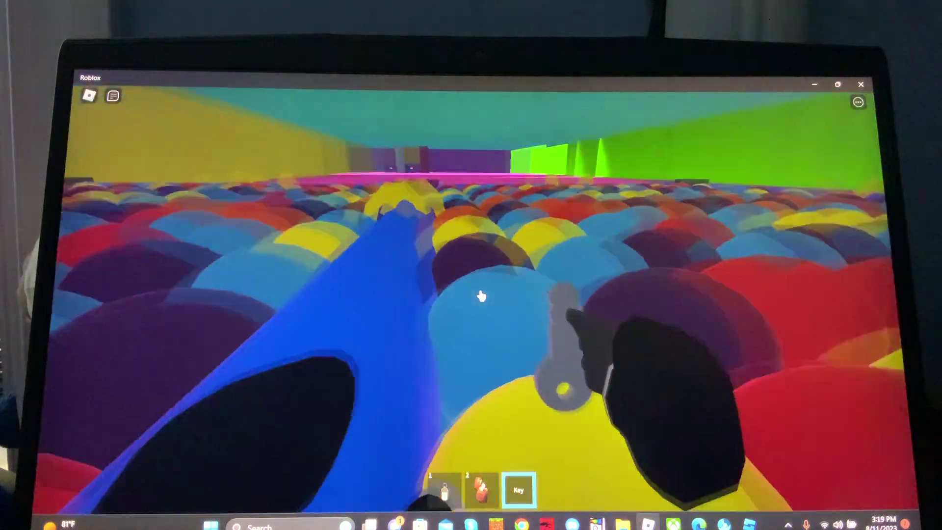
{"action": "key", "text": "w"}
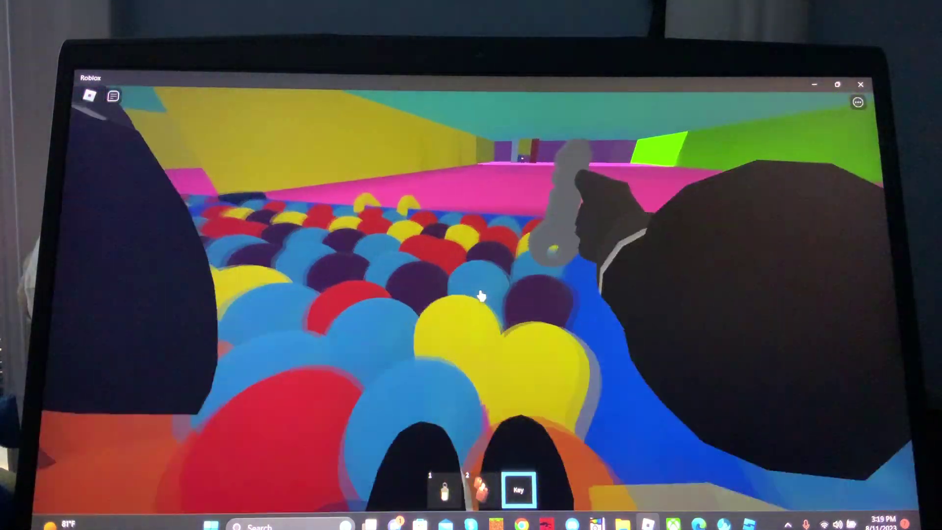
{"action": "key", "text": "w"}
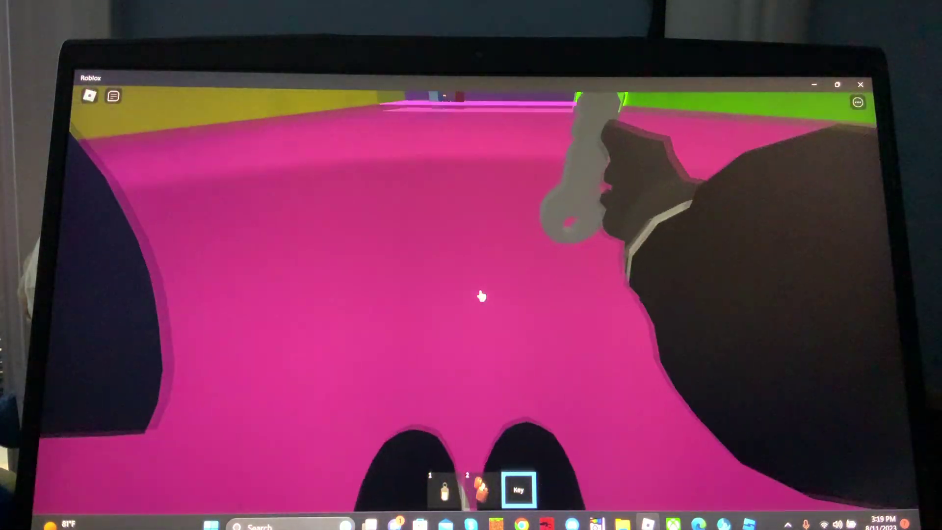
- Pass the yellow ladder, switch the game to fullscreen, and head toward the far room
{"action": "key", "text": "w"}
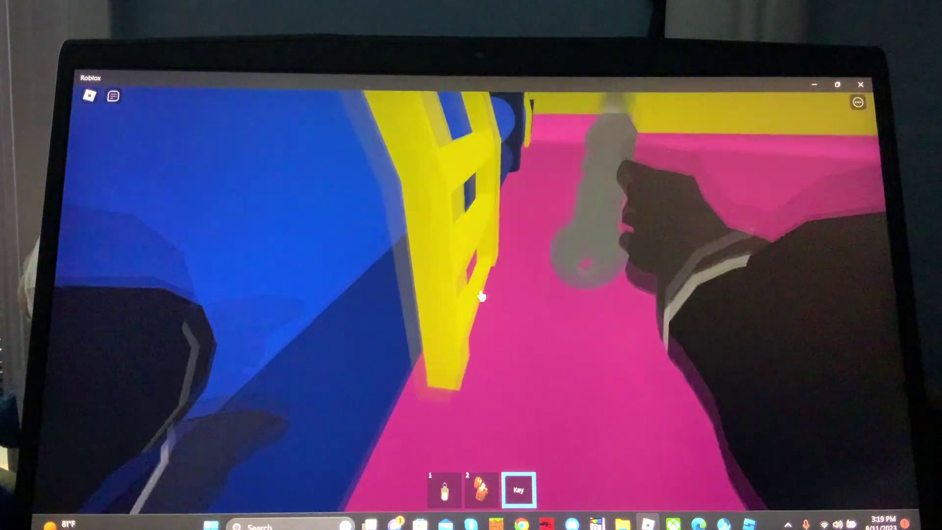
{"action": "key", "text": "w"}
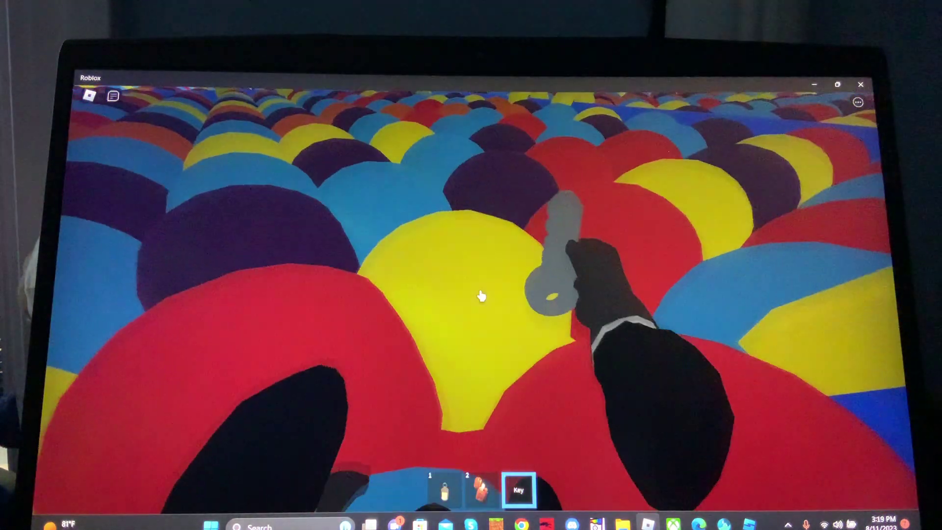
{"action": "key", "text": "w"}
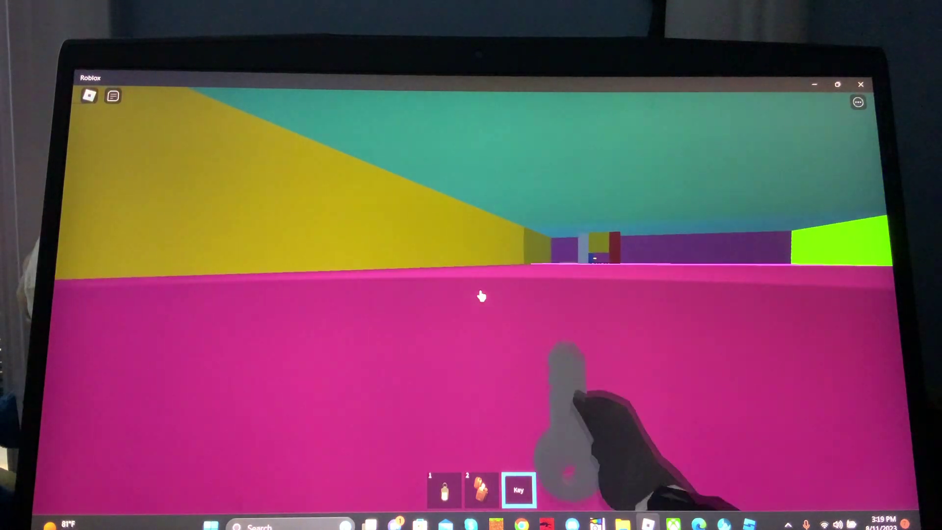
{"action": "key", "text": "w"}
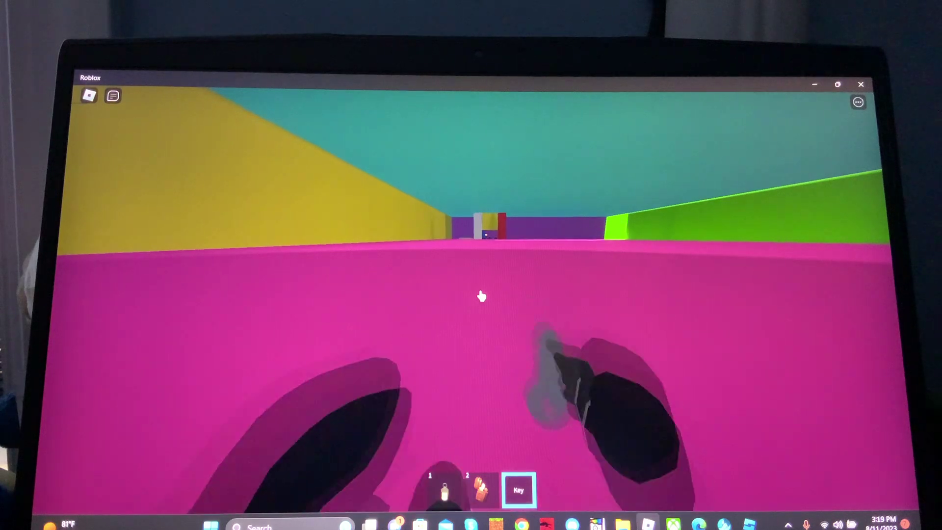
{"action": "key", "text": "F11"}
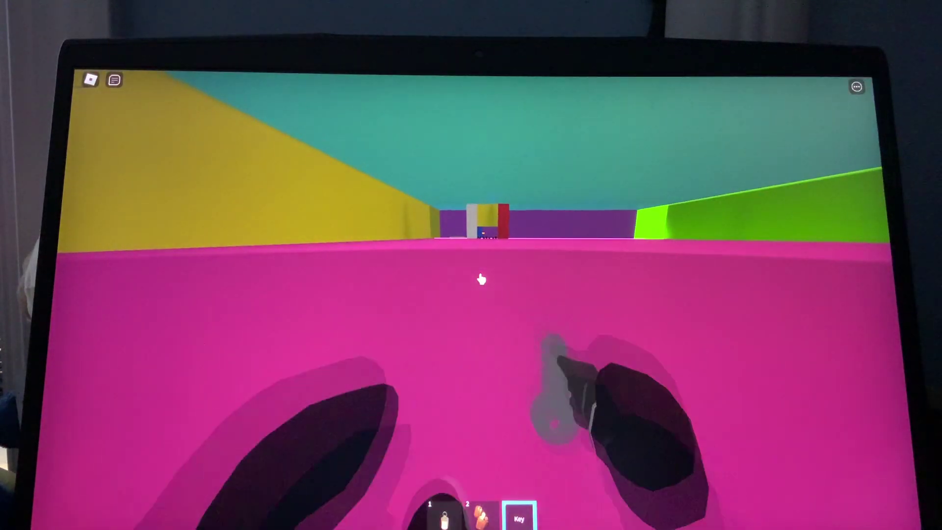
{"action": "key", "text": "w"}
- Follow the corridor into the room with the tables
{"action": "left_click_drag", "start_coordinate": [481, 301], "coordinate": [482, 300]}
{"action": "key", "text": "w"}
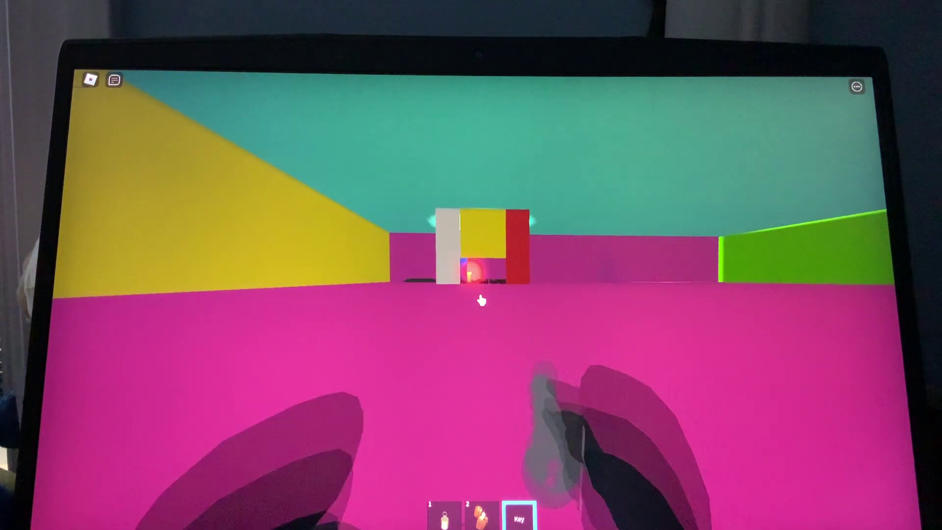
{"action": "key", "text": "w"}
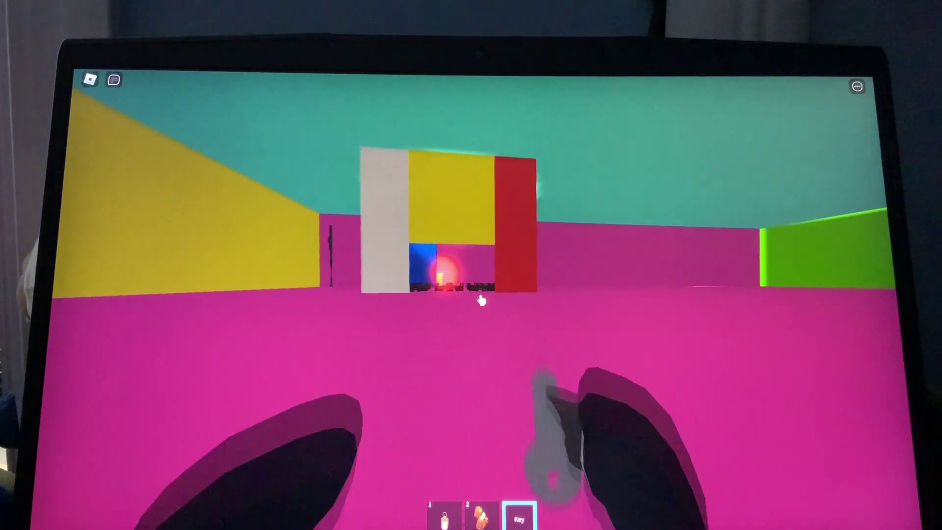
{"action": "key", "text": "w"}
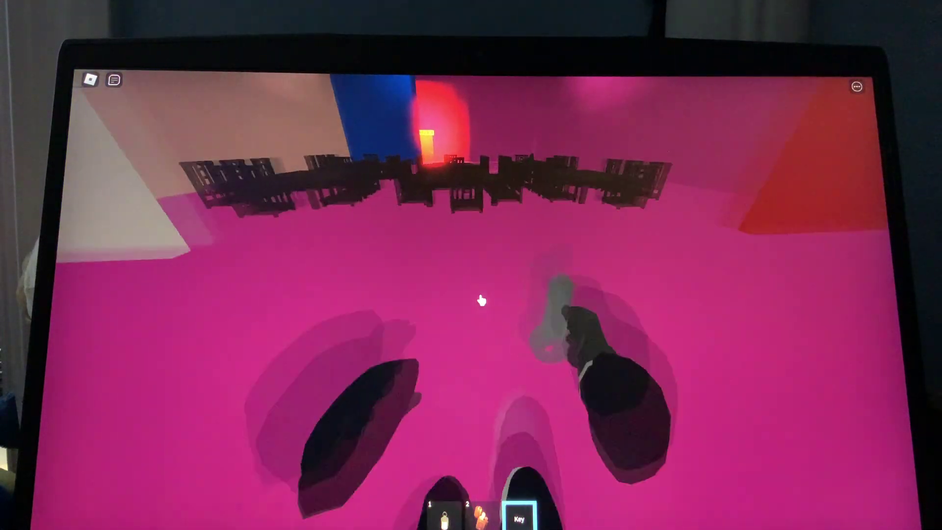
{"action": "key", "text": "w"}
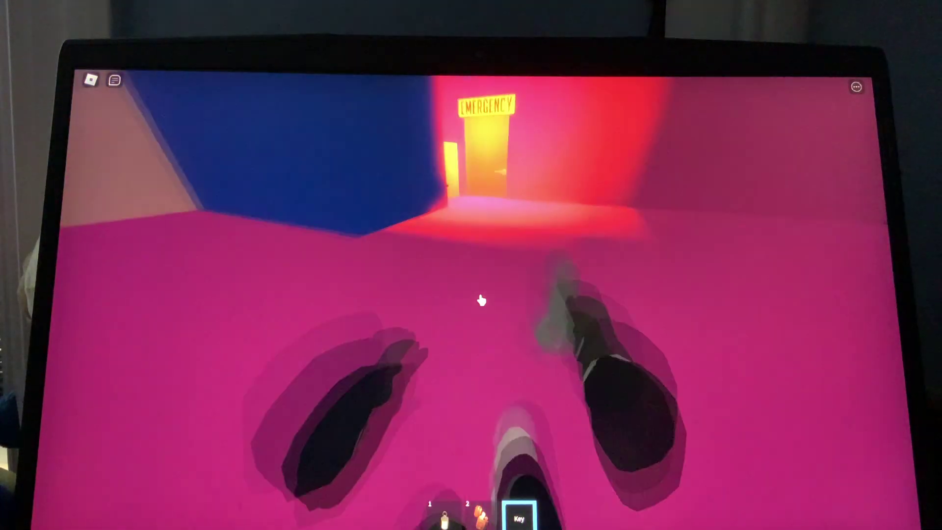
- Unlock the EMERGENCY door with the key and walk through it
{"action": "key", "text": "w"}
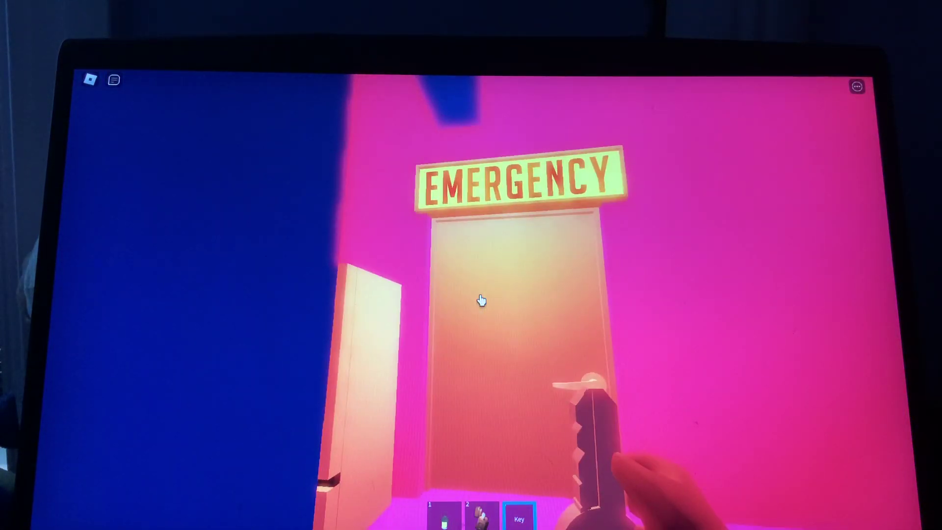
{"action": "key", "text": "w"}
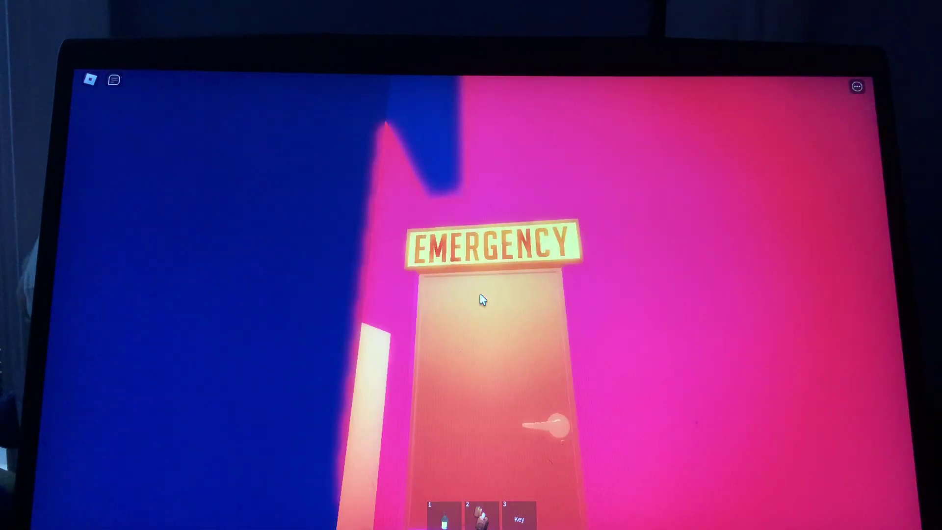
{"action": "key", "text": "w"}
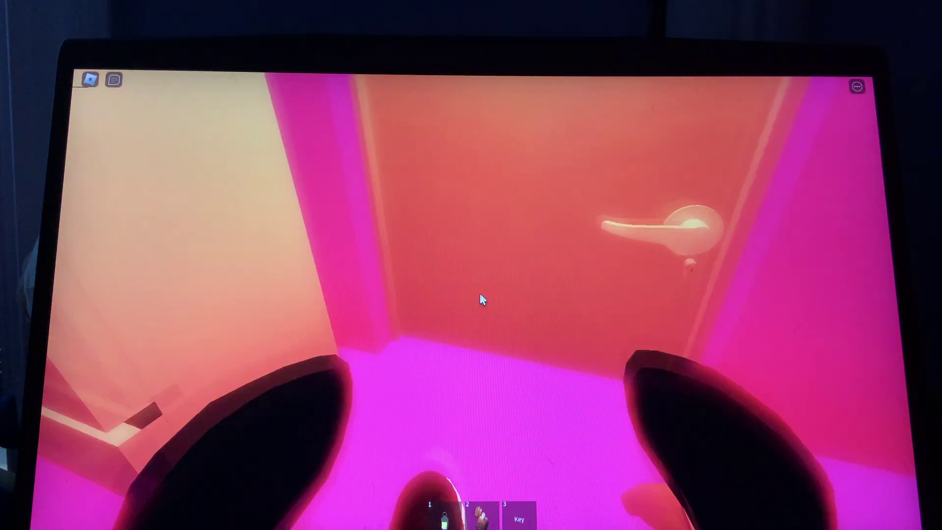
{"action": "key", "text": "w"}
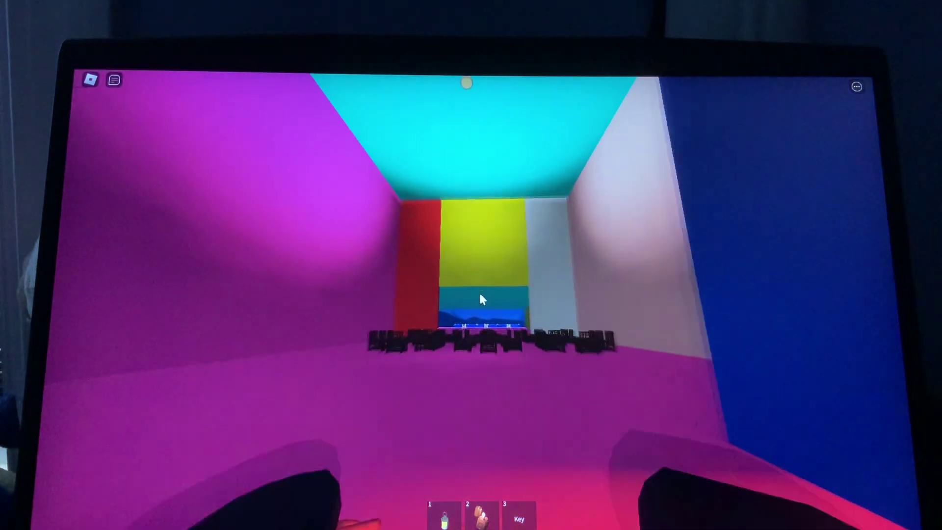
- Cross the pink floor toward the ladders on the blue wall
{"action": "key", "text": "w"}
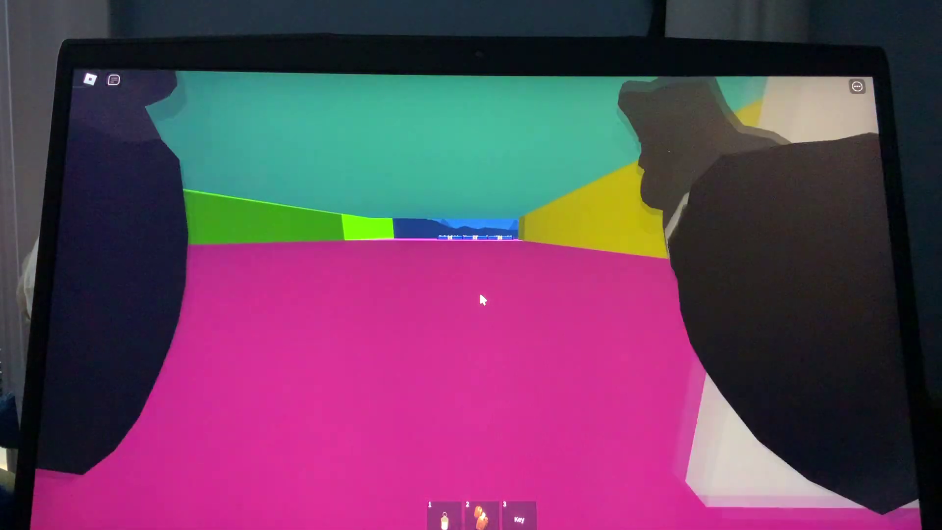
{"action": "key", "text": "w"}
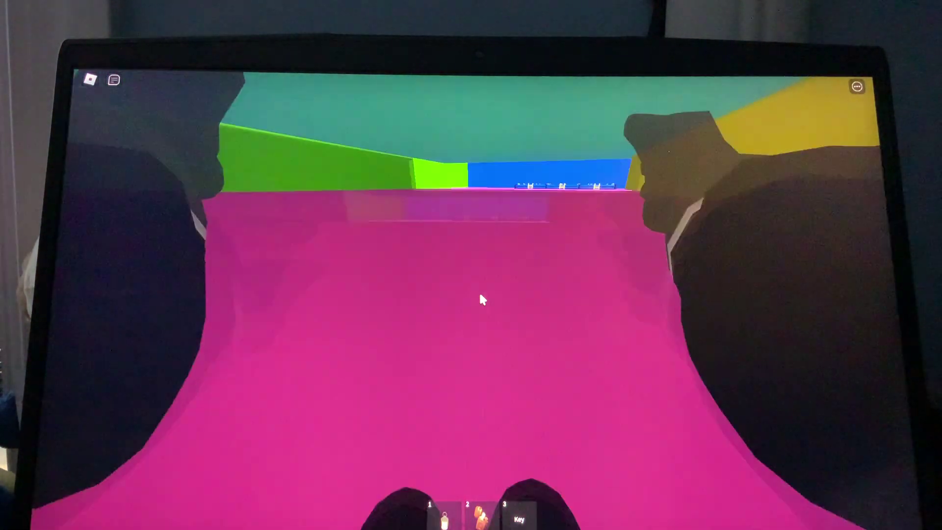
{"action": "key", "text": "w"}
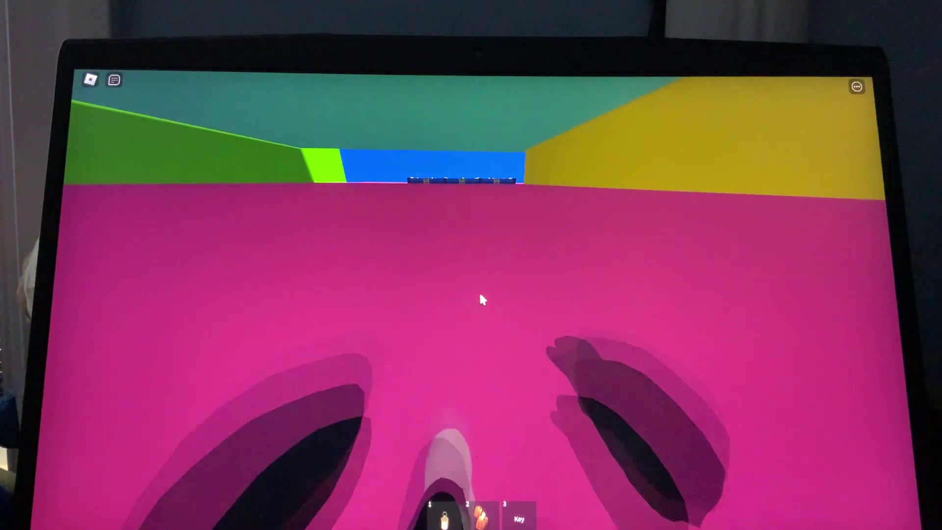
{"action": "key", "text": "w"}
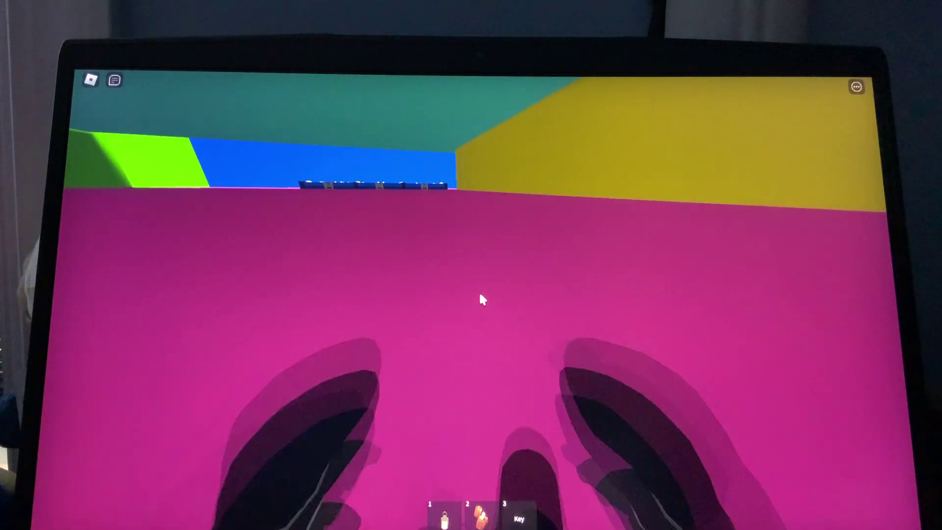
{"action": "key", "text": "w"}
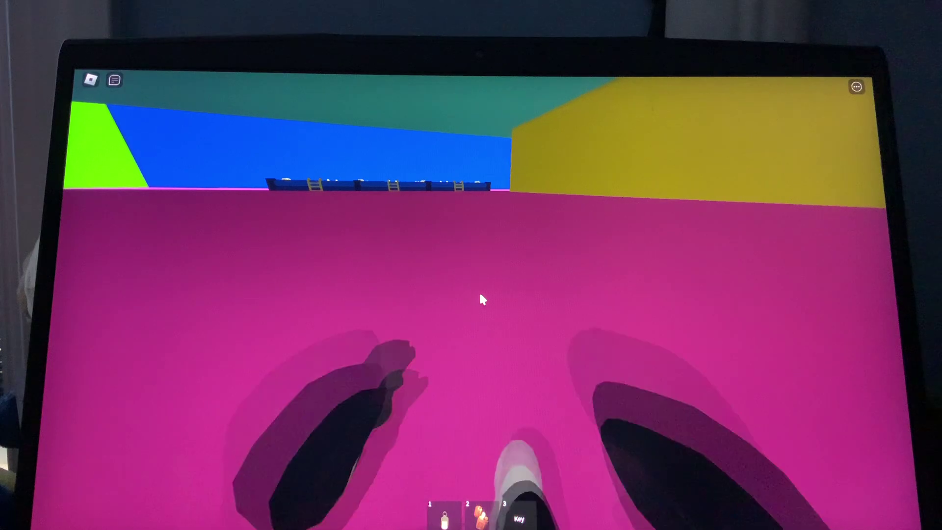
{"action": "key", "text": "w"}
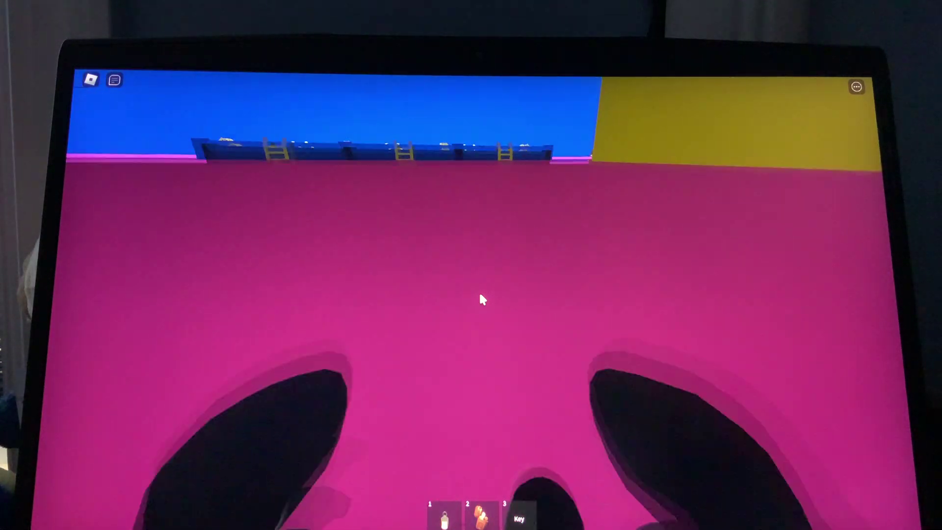
{"action": "key", "text": "w"}
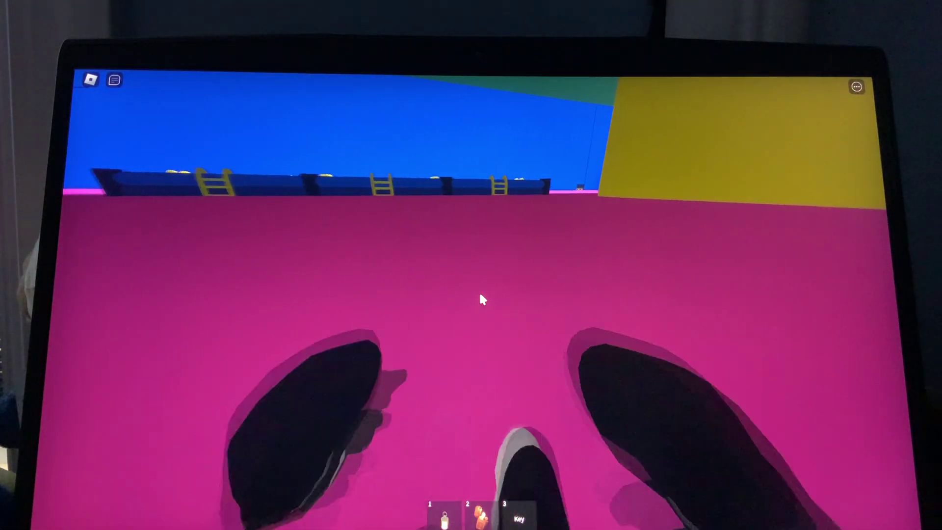
- Step out the blue wall's small doorway to the bus stop, then return inside
{"action": "key", "text": "w"}
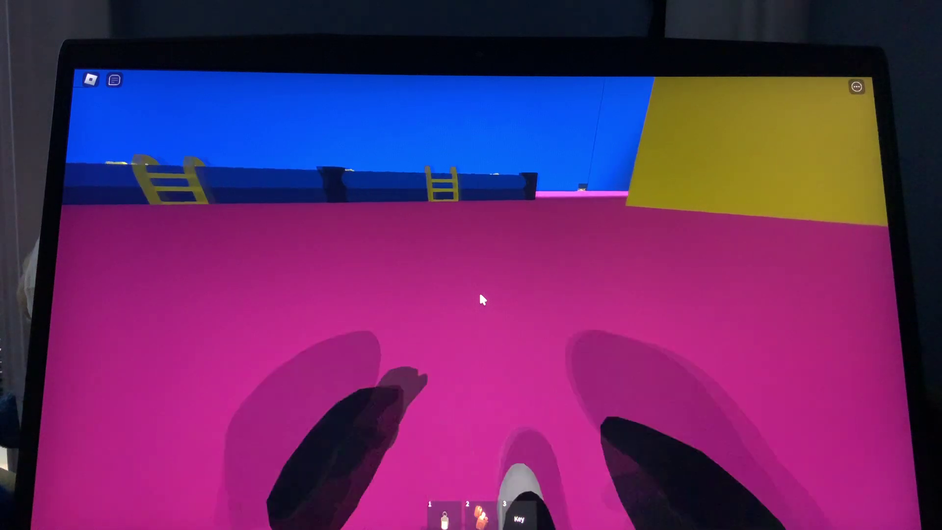
{"action": "key", "text": "w"}
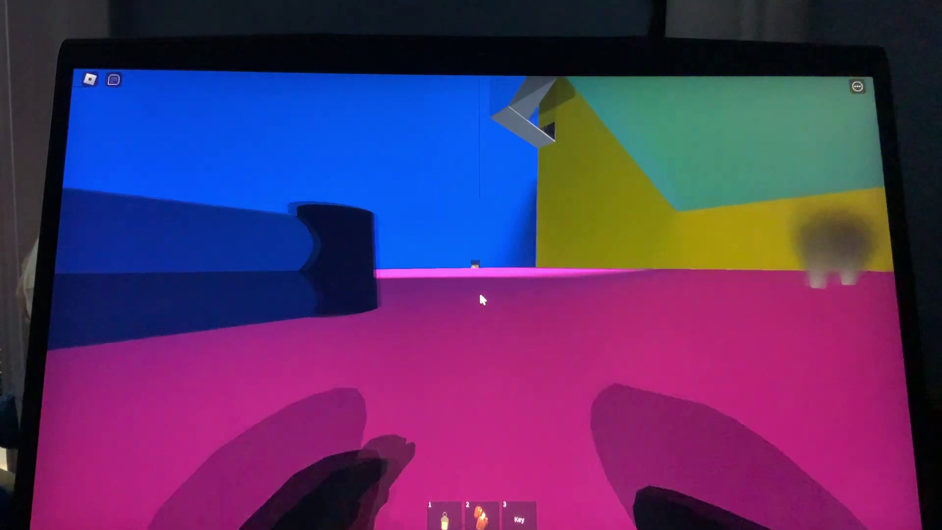
{"action": "key", "text": "w"}
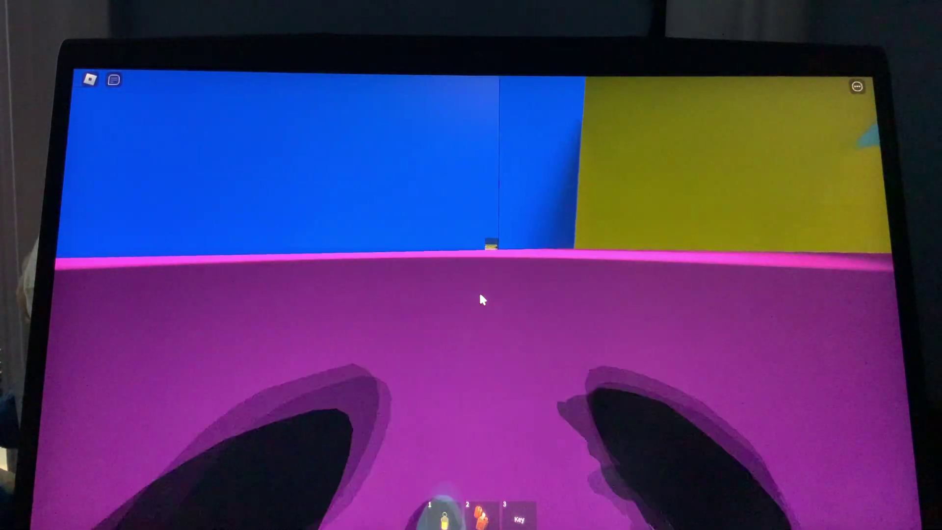
{"action": "key", "text": "w"}
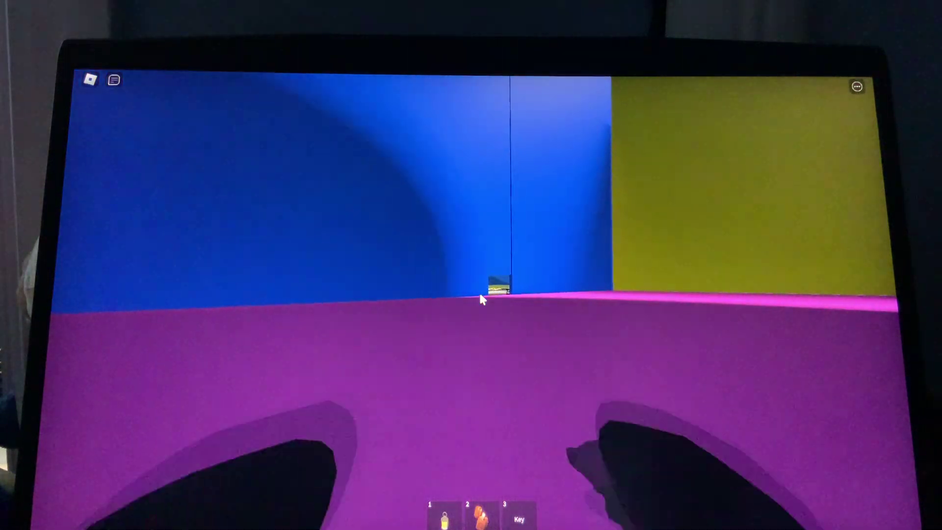
{"action": "key", "text": "w"}
{"action": "key", "text": "w"}
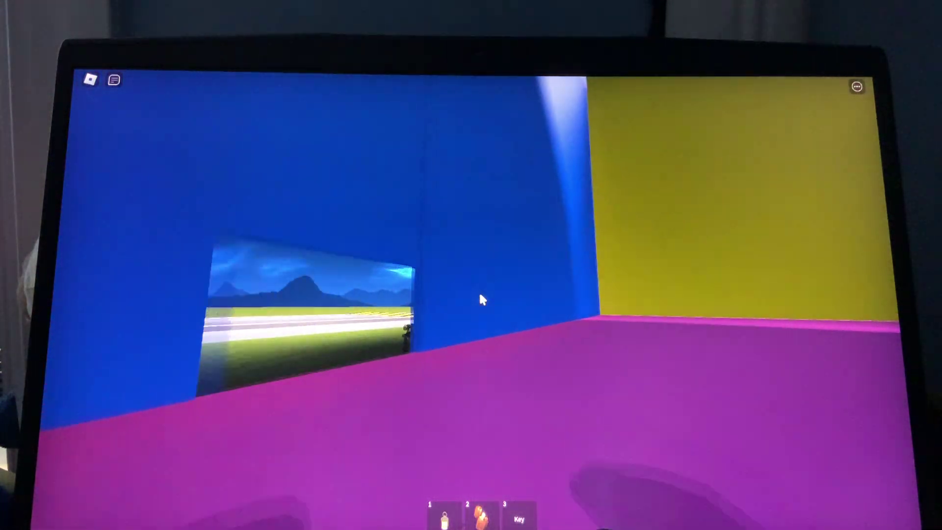
{"action": "key", "text": "w"}
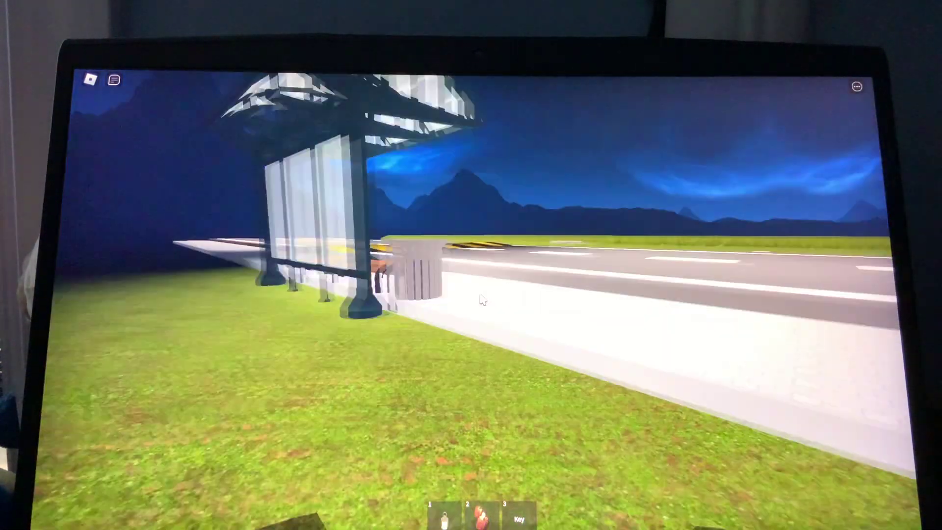
{"action": "key", "text": "s"}
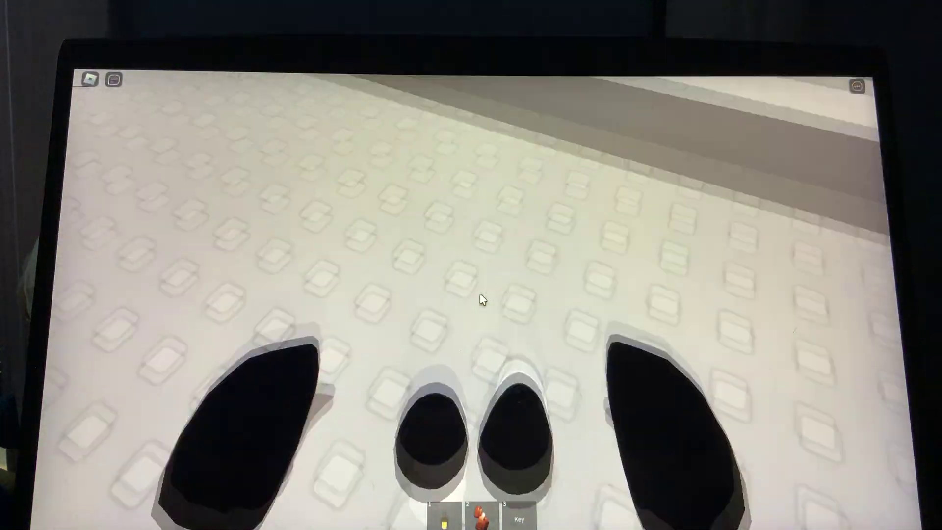
{"action": "key", "text": "w"}
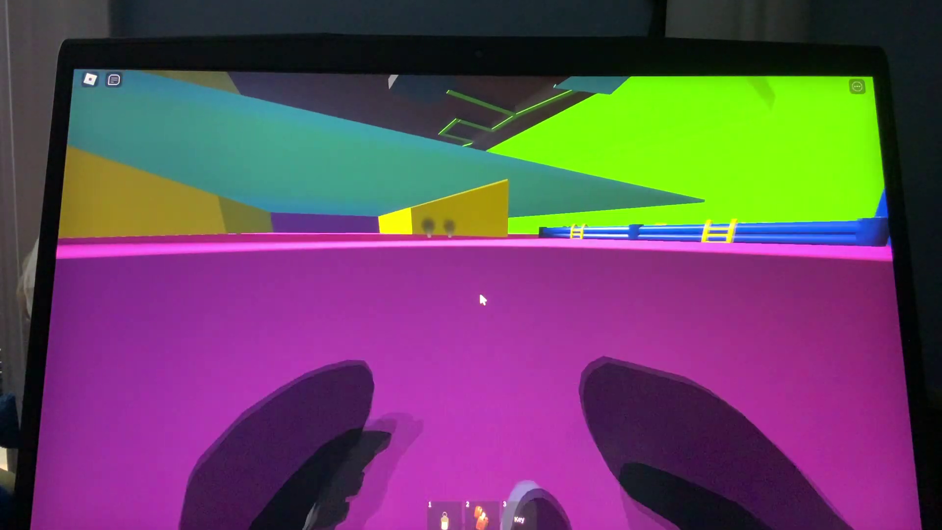
- Walk past the yellow wall, down the corridor and across the table room to the EMERGENCY door
{"action": "key", "text": "w"}
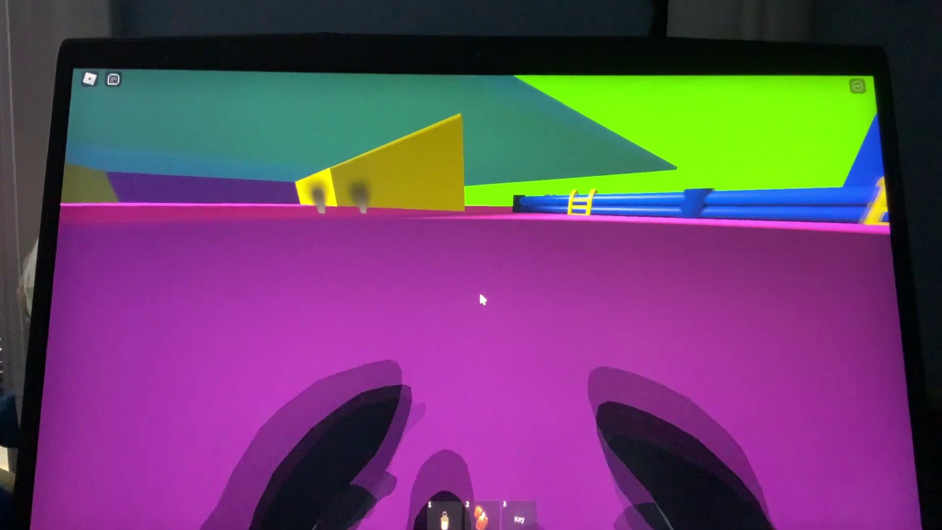
{"action": "key", "text": "w"}
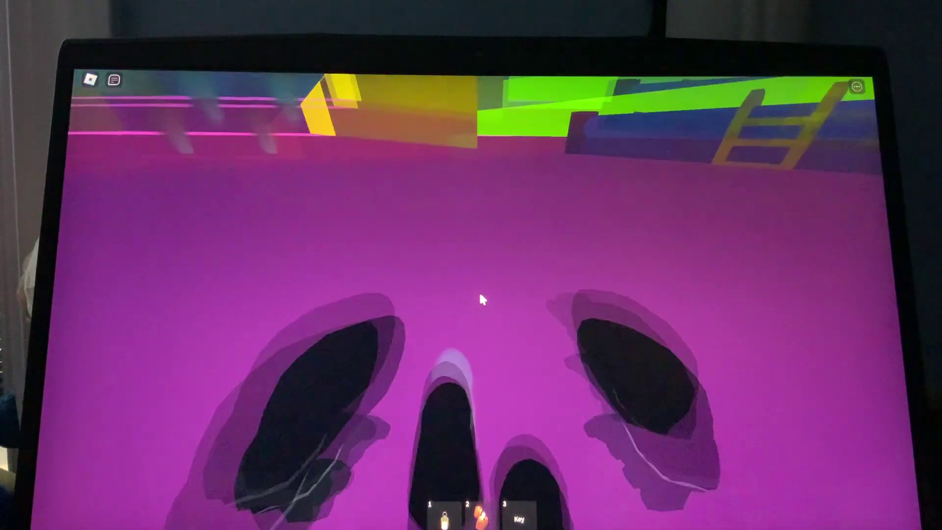
{"action": "key", "text": "w"}
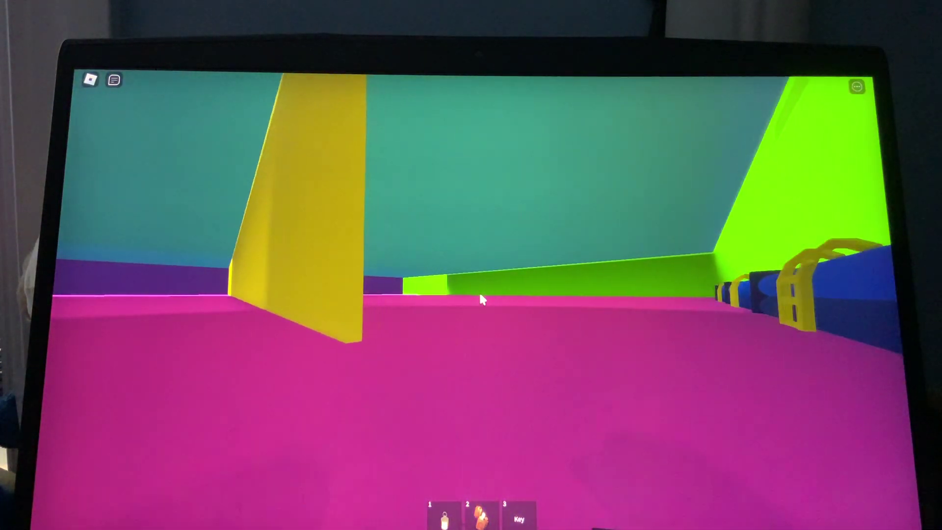
{"action": "key", "text": "w"}
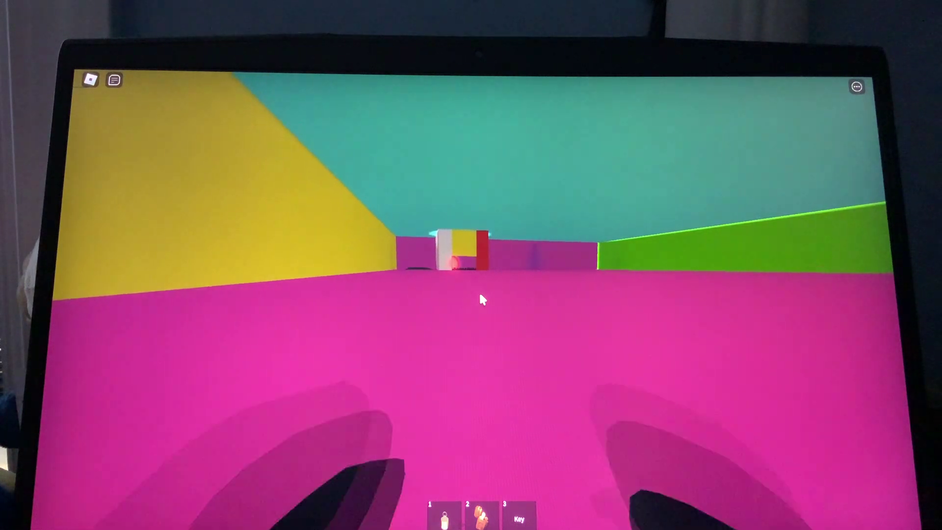
{"action": "key", "text": "w"}
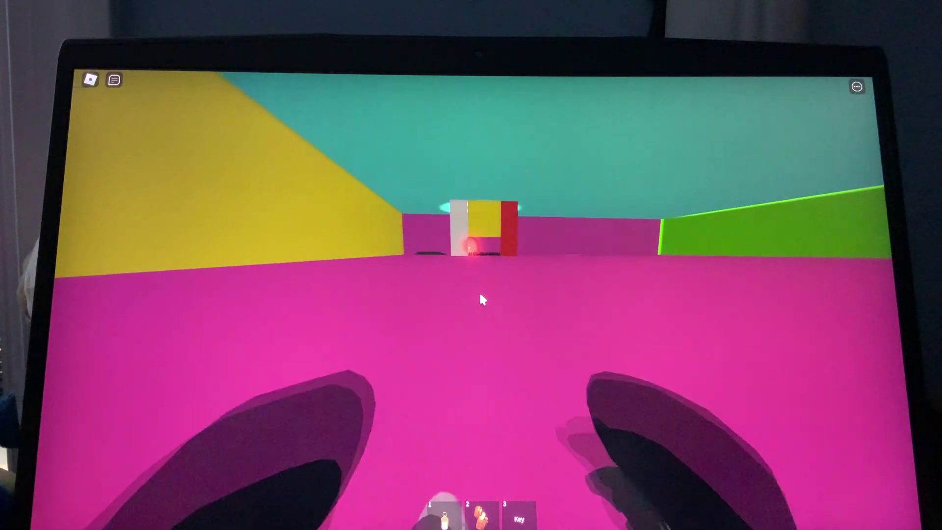
{"action": "key", "text": "w"}
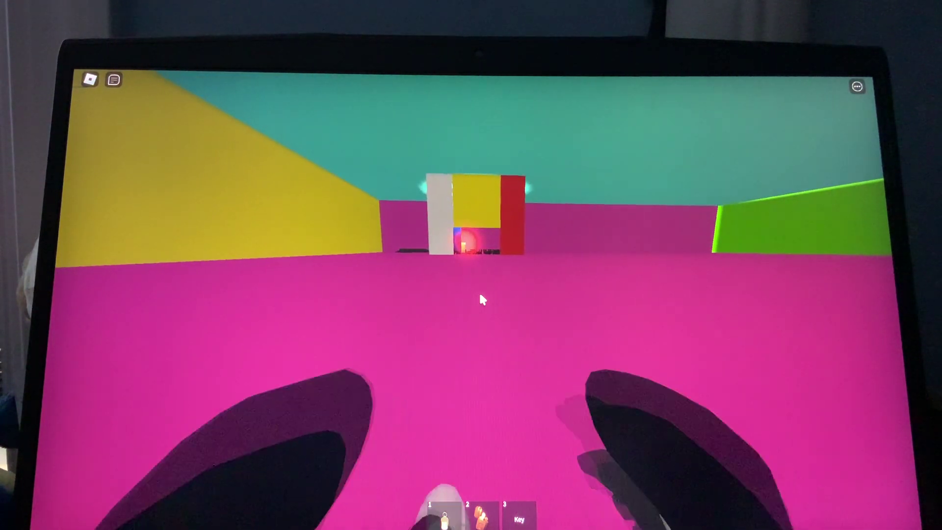
{"action": "key", "text": "w"}
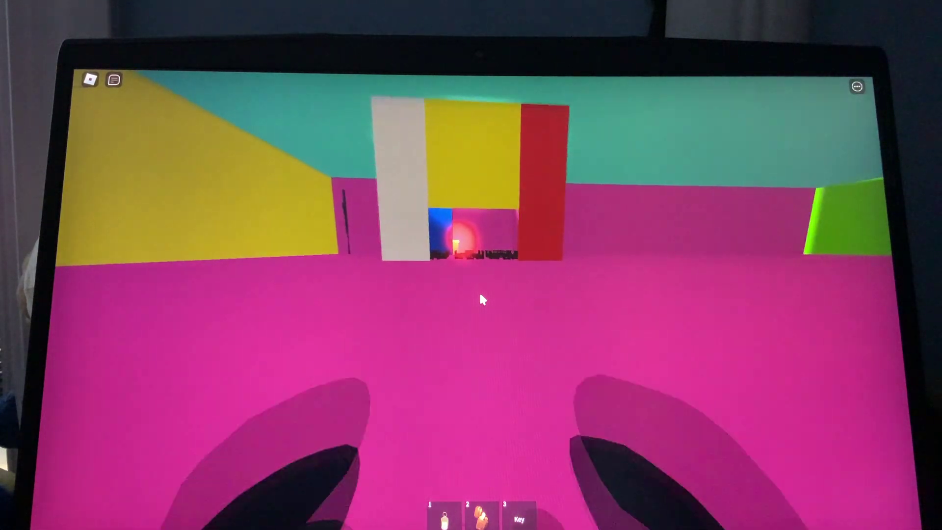
{"action": "key", "text": "w"}
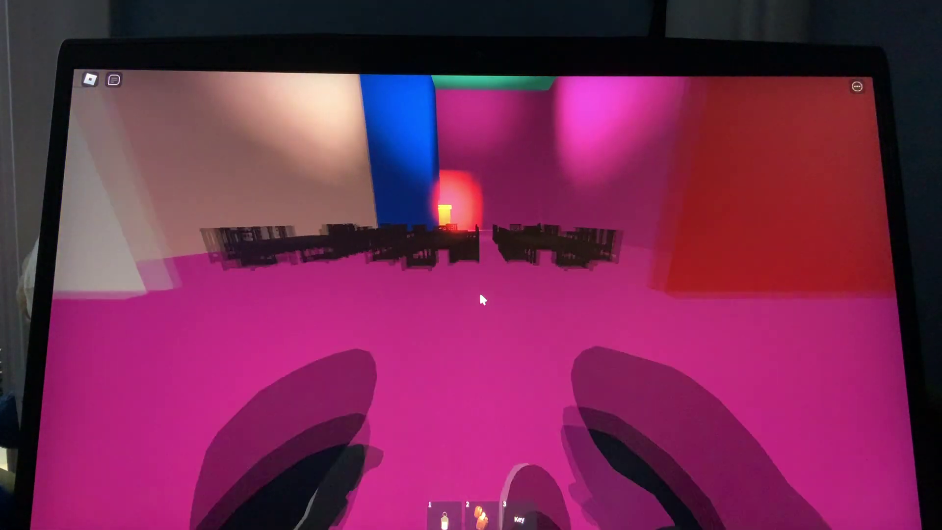
{"action": "key", "text": "w"}
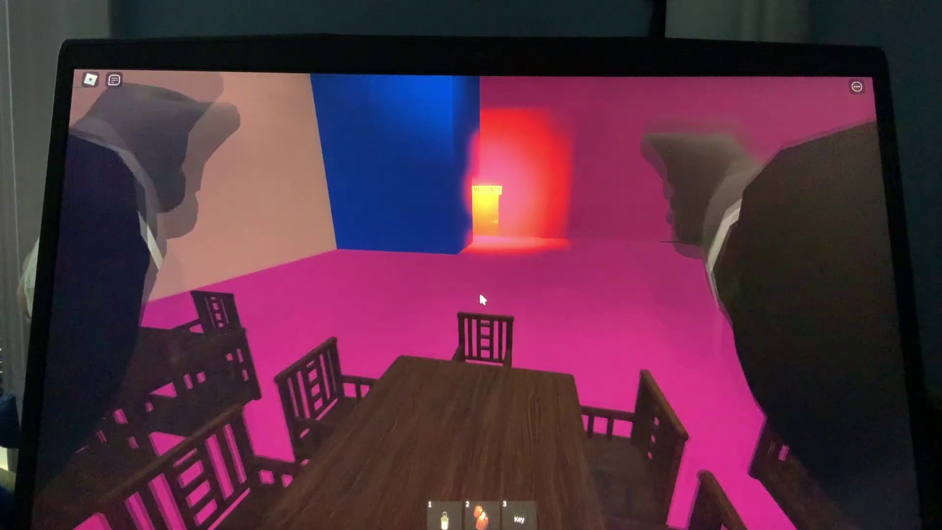
{"action": "key", "text": "w"}
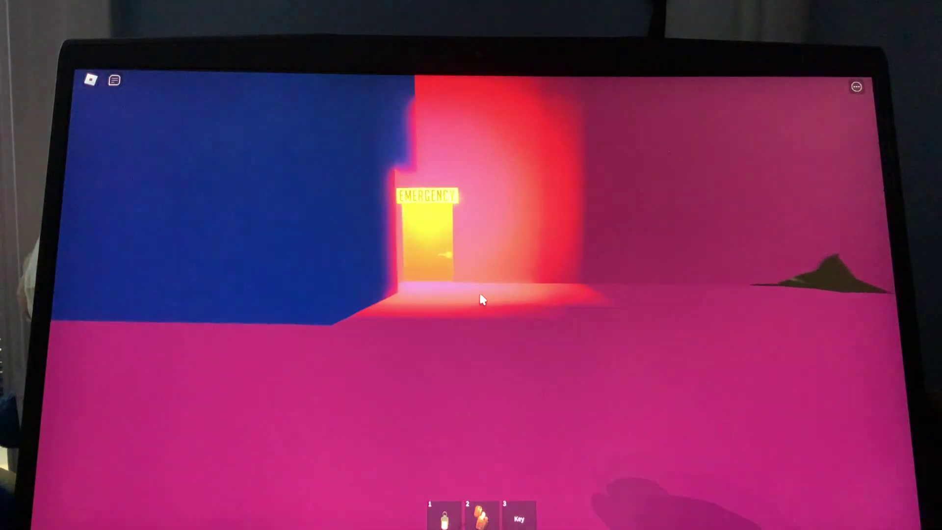
{"action": "key", "text": "w"}
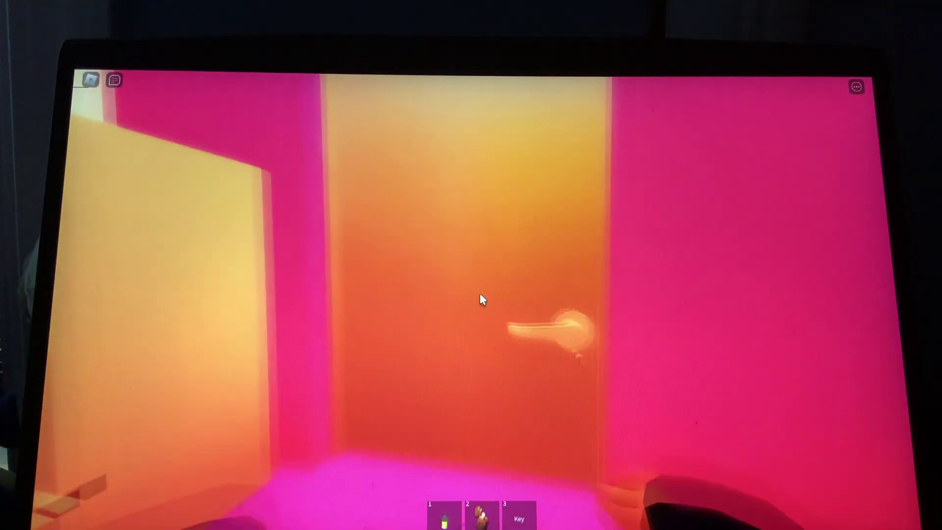
{"action": "key", "text": "s"}
- Equip the key and unlock the EMERGENCY door
{"action": "key", "text": "3"}
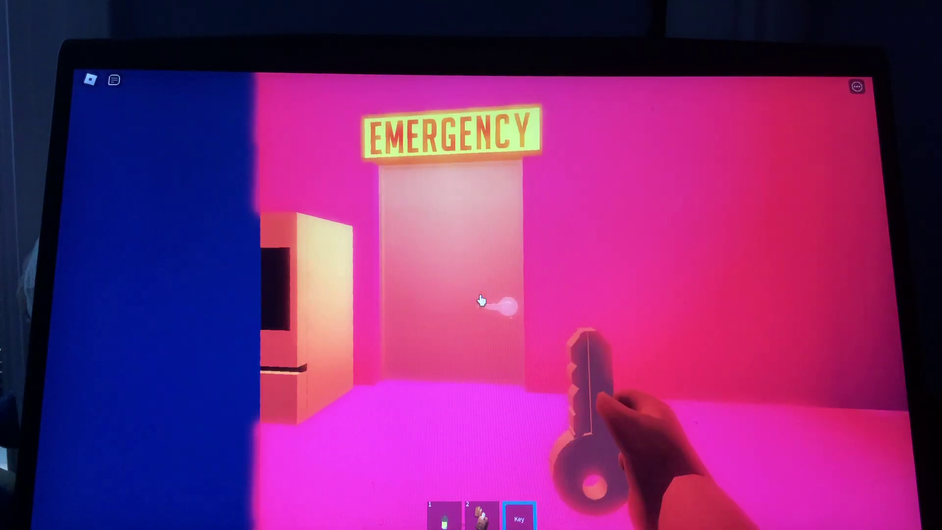
{"action": "key", "text": "w"}
{"action": "key", "text": "s"}
{"action": "left_click", "coordinate": [481, 301]}
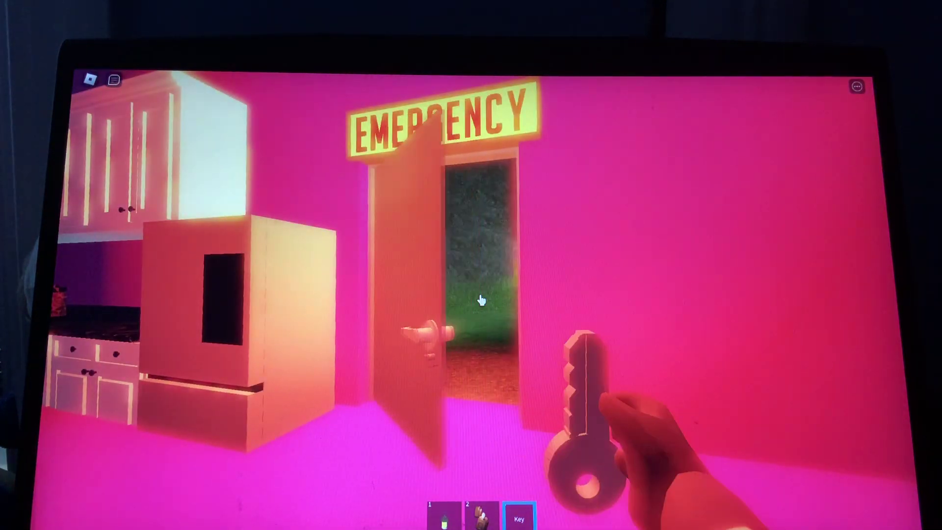
- Walk out through the tunnel into the pink building and look at the rows of chairs
{"action": "key", "text": "w"}
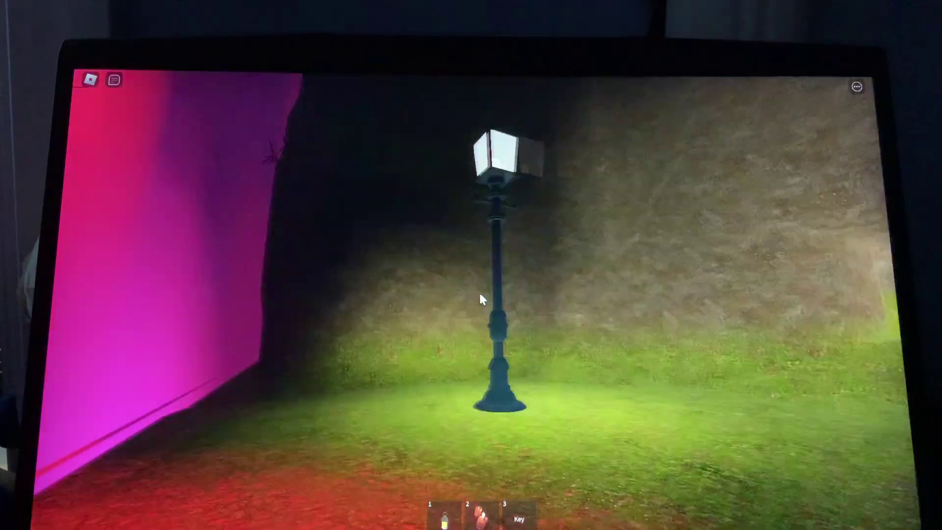
{"action": "key", "text": "w"}
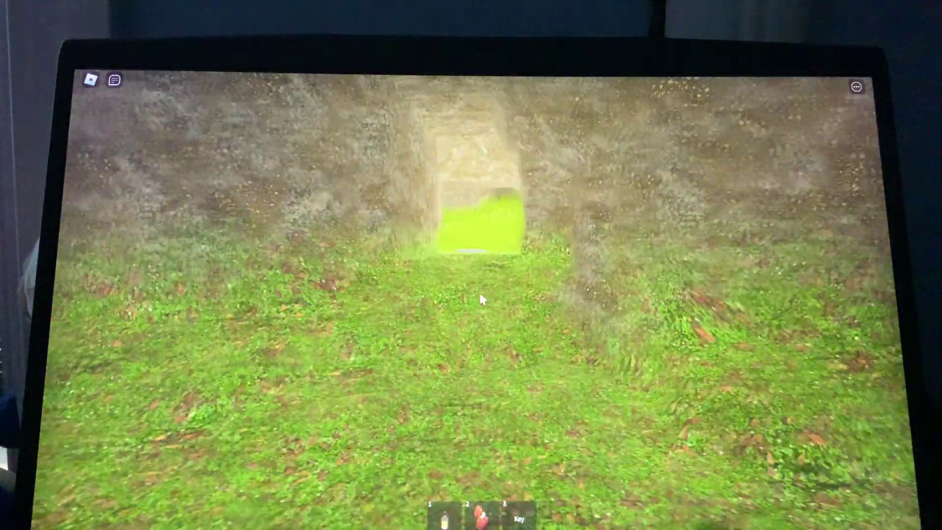
{"action": "key", "text": "w"}
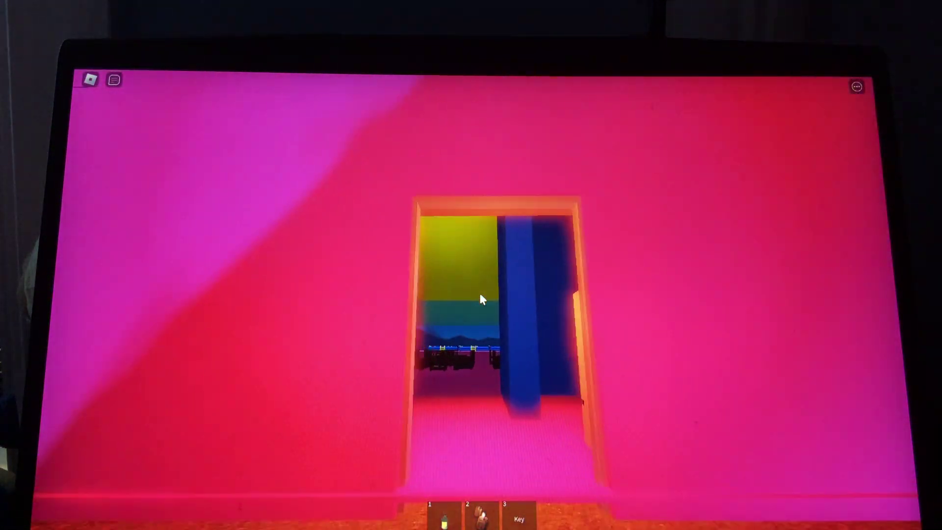
{"action": "key", "text": "w"}
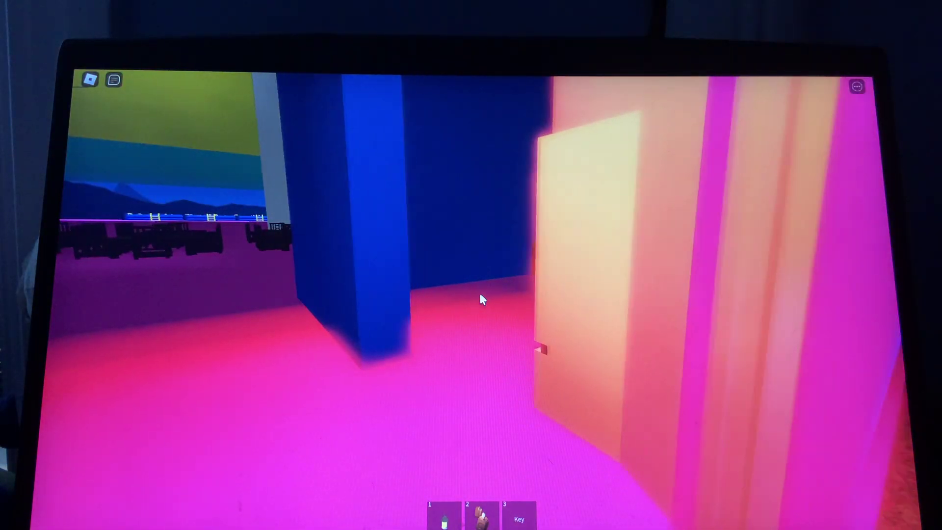
{"action": "key", "text": "w"}
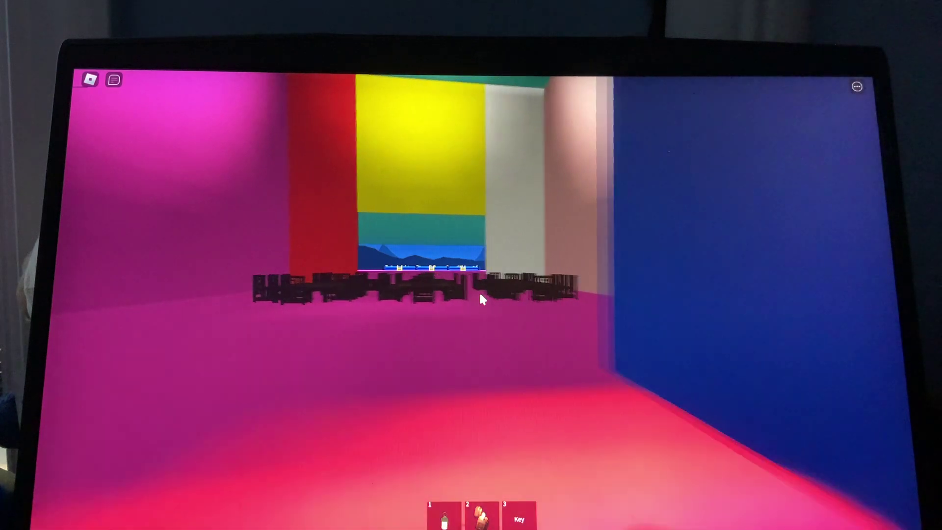
{"action": "key", "text": "s"}
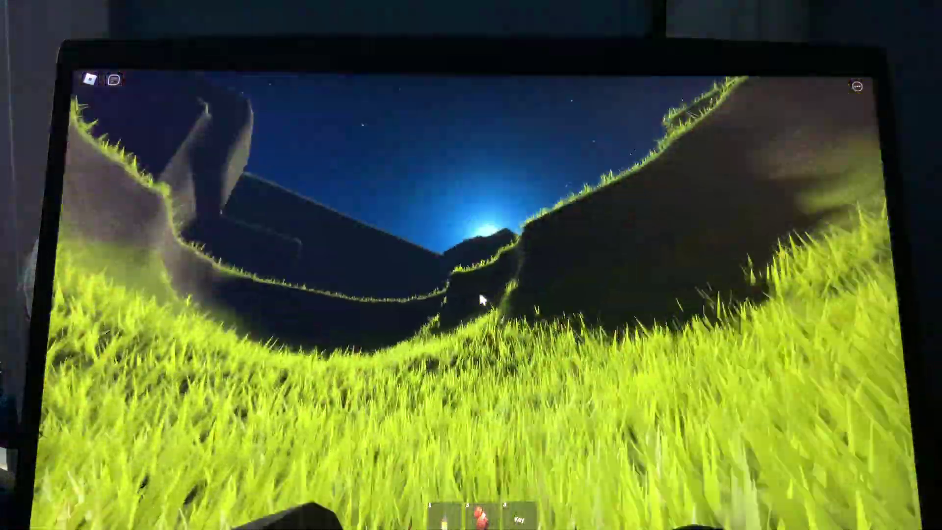
- Cross the grassy valley and dark passage, past the pink structure, to the NPC and THE END sign
{"action": "key", "text": "w"}
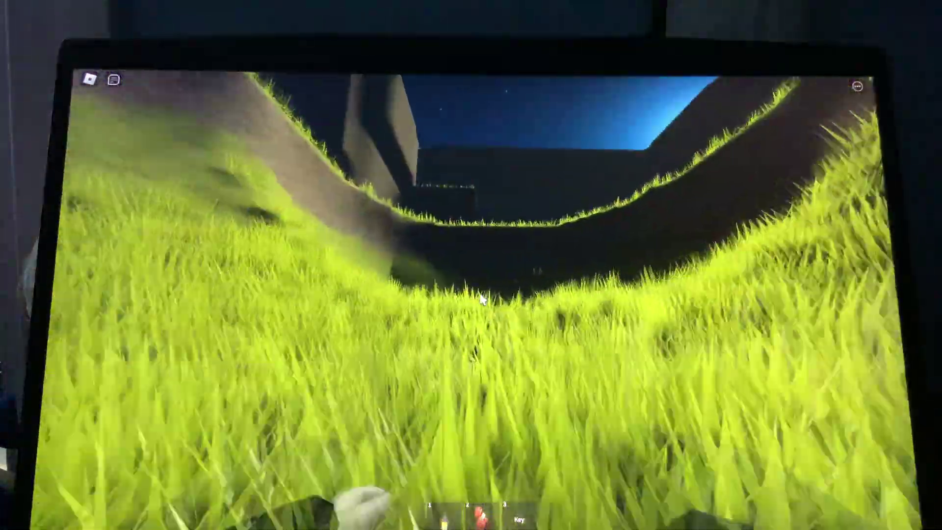
{"action": "key", "text": "w"}
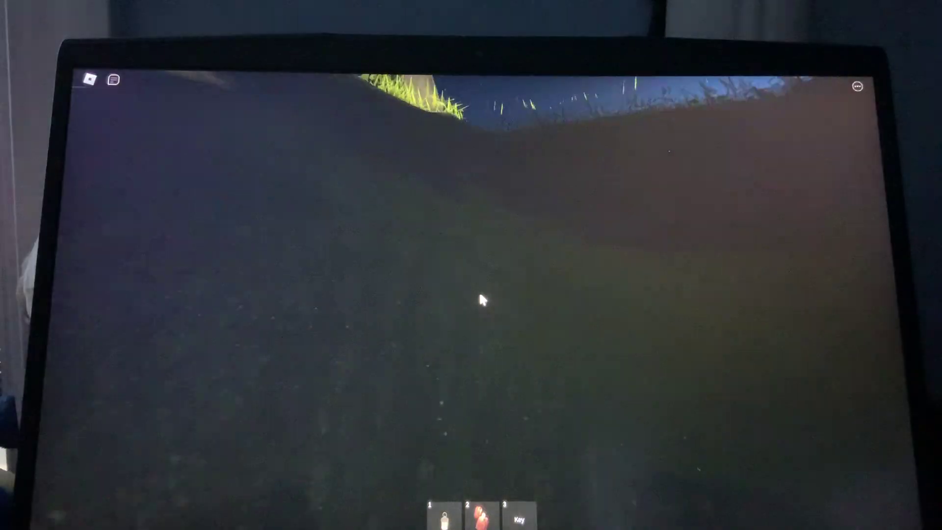
{"action": "key", "text": "w"}
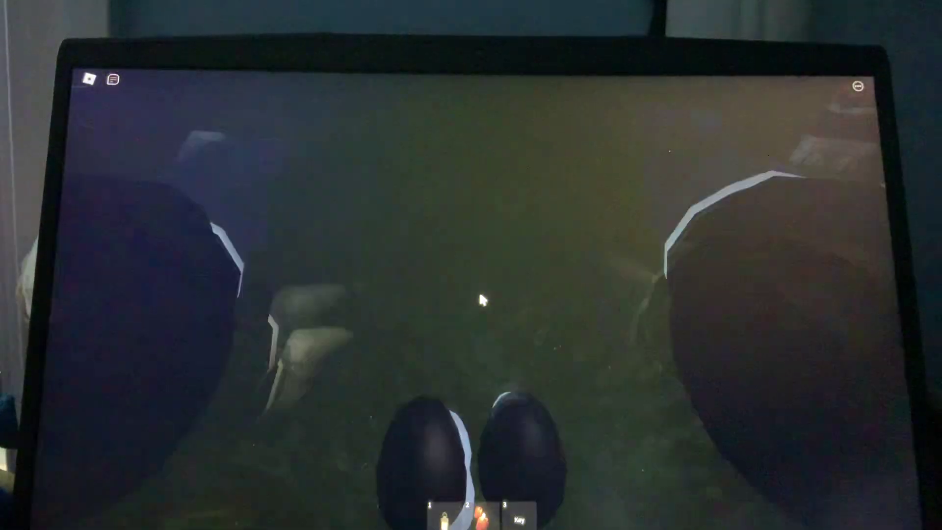
{"action": "key", "text": "w"}
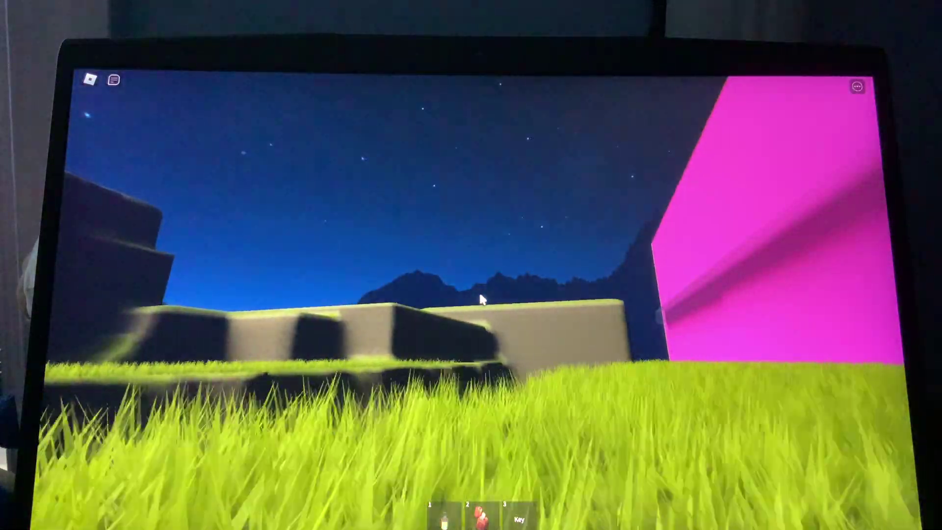
{"action": "key", "text": "w"}
{"action": "key", "text": "w"}
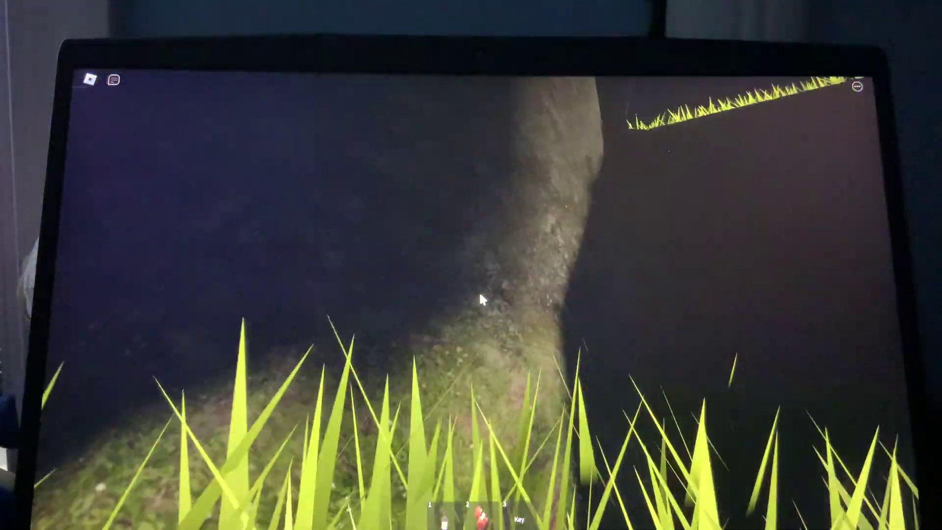
{"action": "key", "text": "w"}
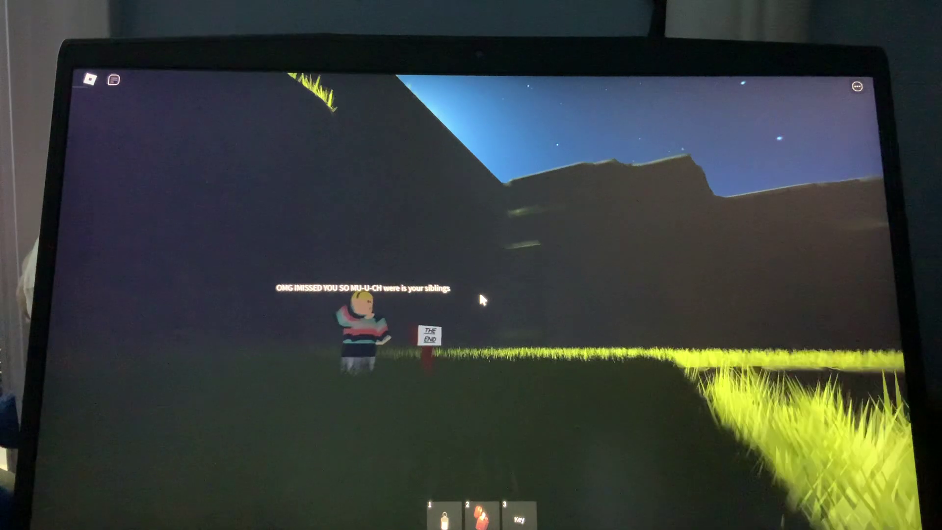
- Approach the waving character at THE END sign, then turn the camera toward the grassy field
{"action": "key", "text": "w"}
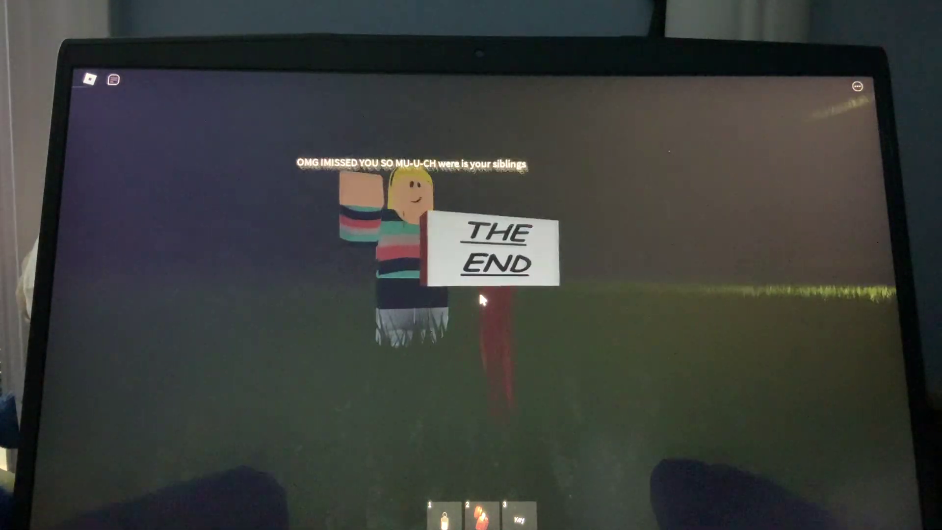
{"action": "key", "text": "w"}
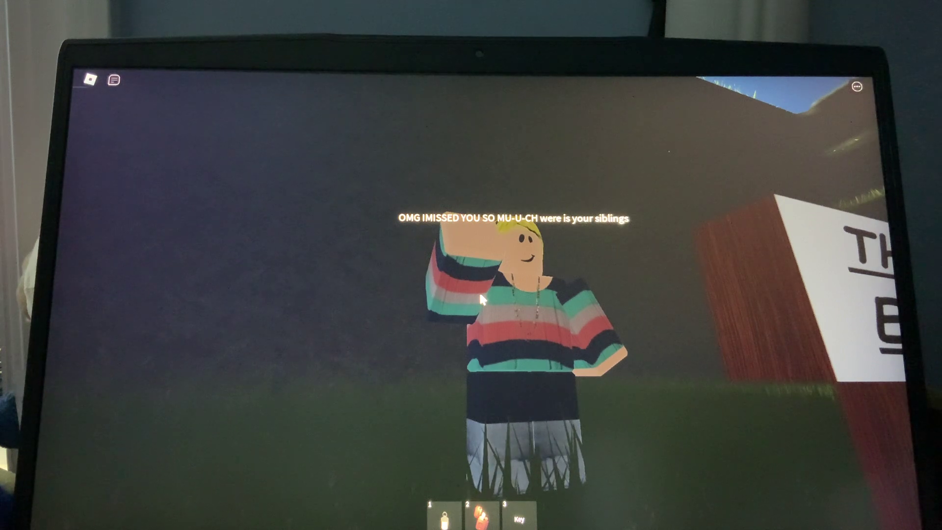
{"action": "right_click", "coordinate": [483, 299]}
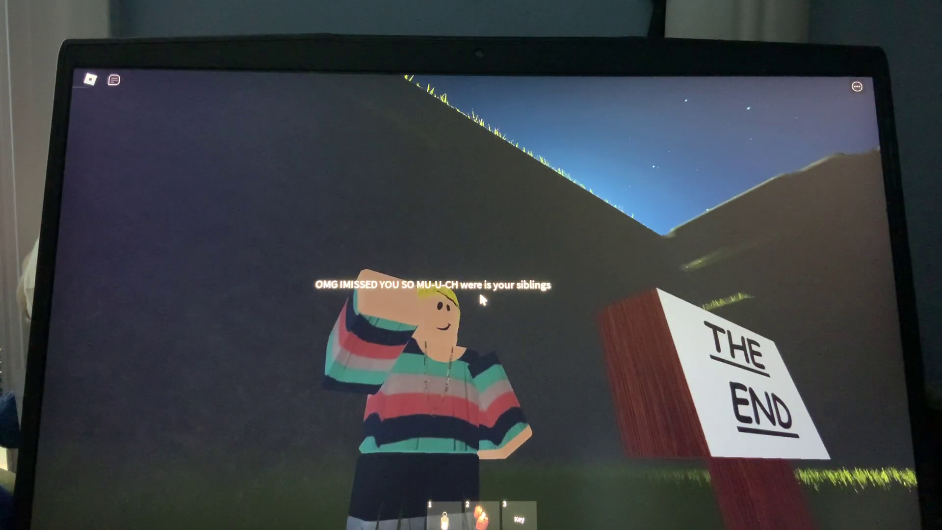
{"action": "left_click_drag", "start_coordinate": [483, 298], "coordinate": [482, 298]}
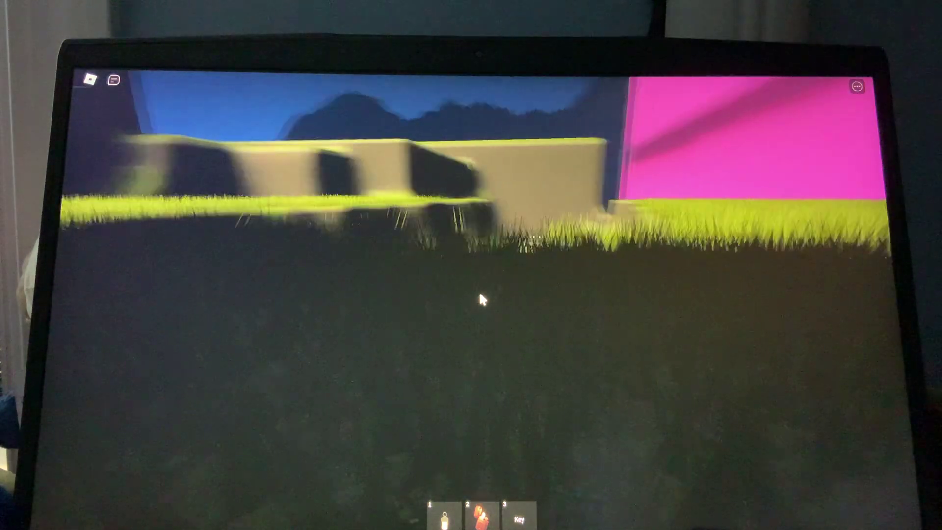
- Walk back over the grass and dirt path toward the pink building with the key equipped
{"action": "key", "text": "w"}
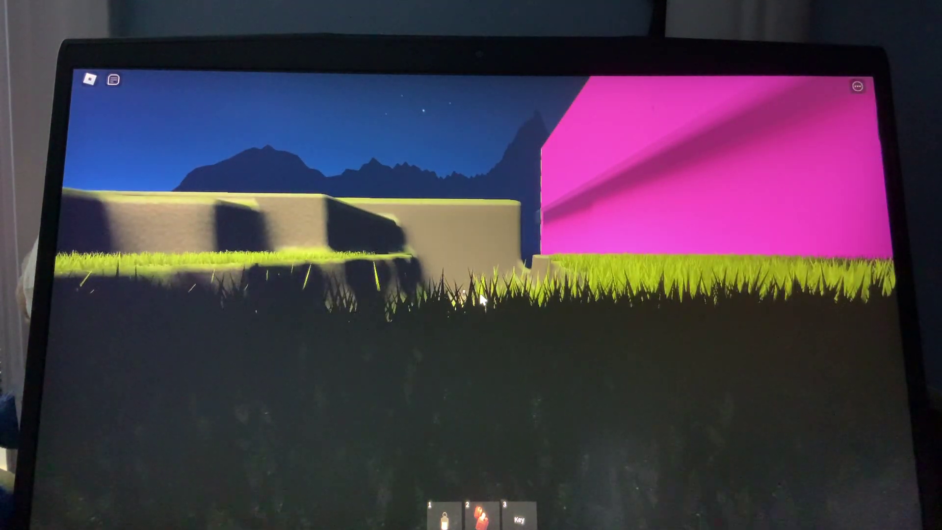
{"action": "key", "text": "w"}
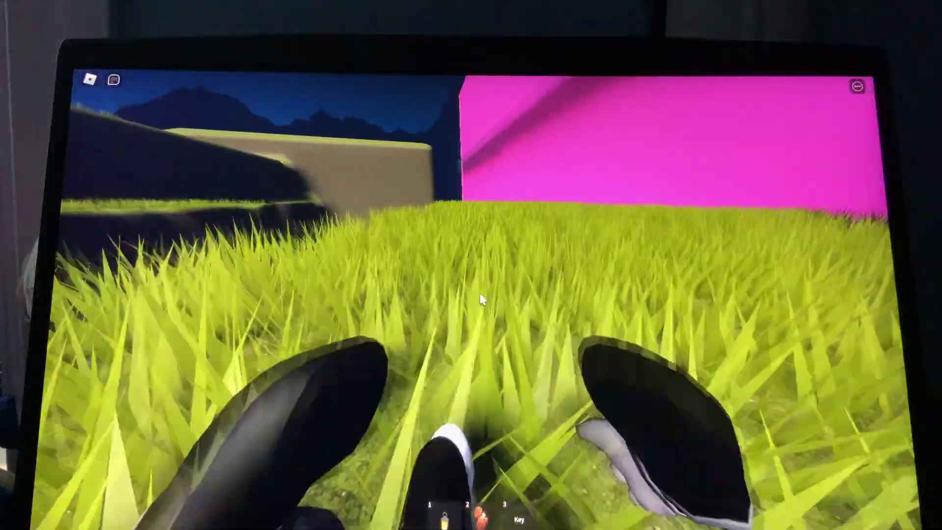
{"action": "left_click_drag", "start_coordinate": [483, 298], "coordinate": [482, 301]}
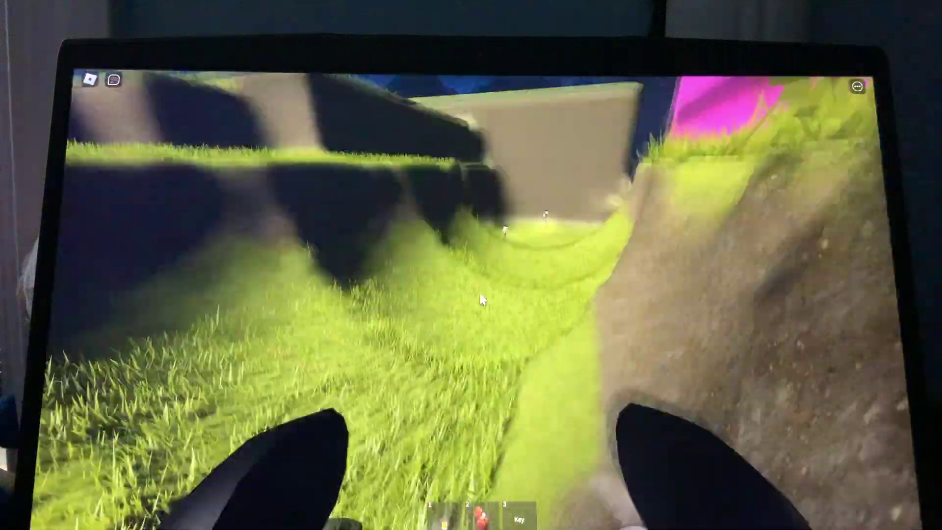
{"action": "key", "text": "w"}
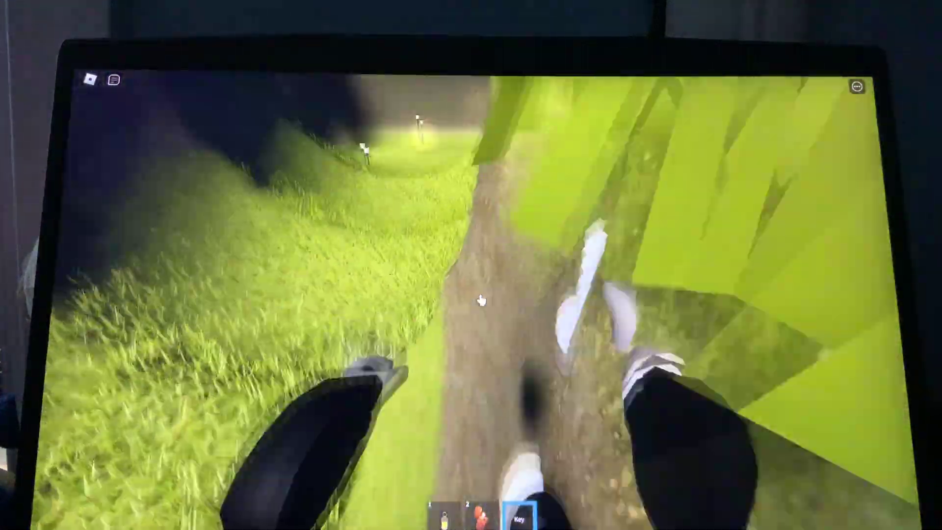
{"action": "key", "text": "3"}
{"action": "key", "text": "w"}
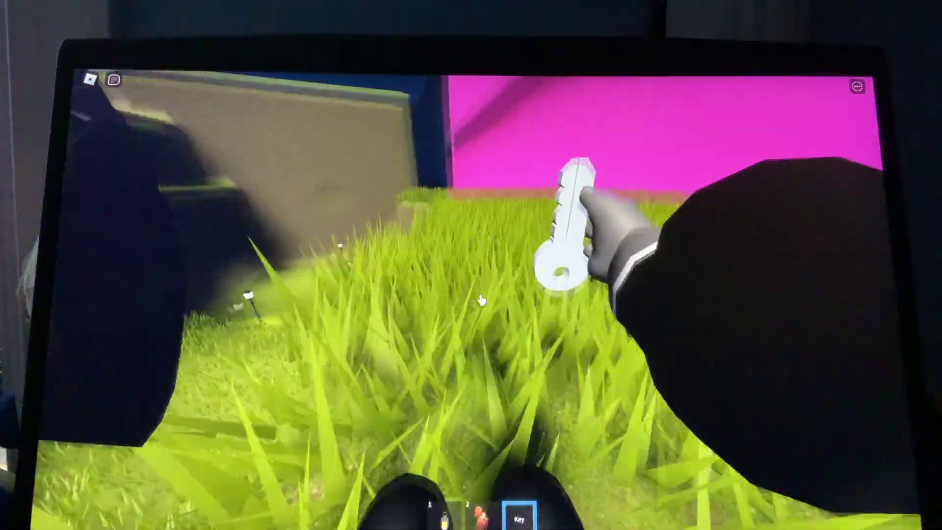
{"action": "key", "text": "w"}
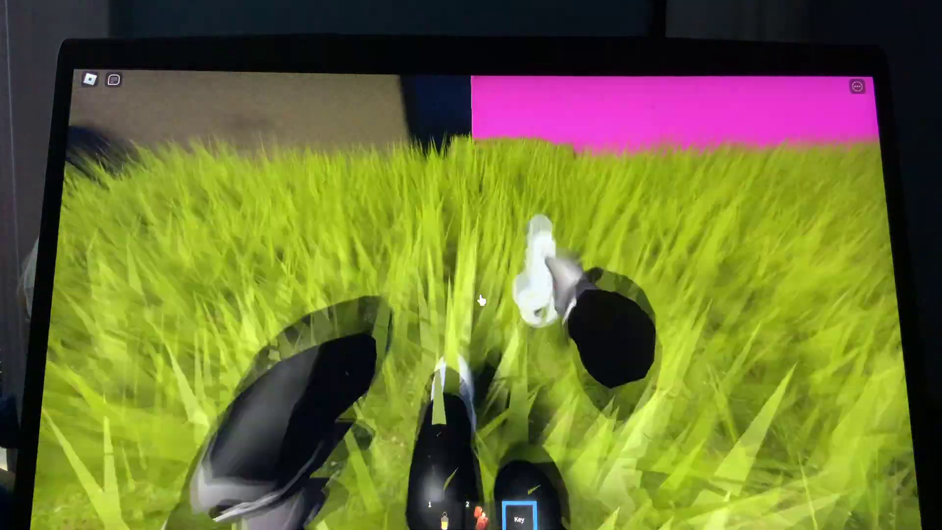
{"action": "key", "text": "w"}
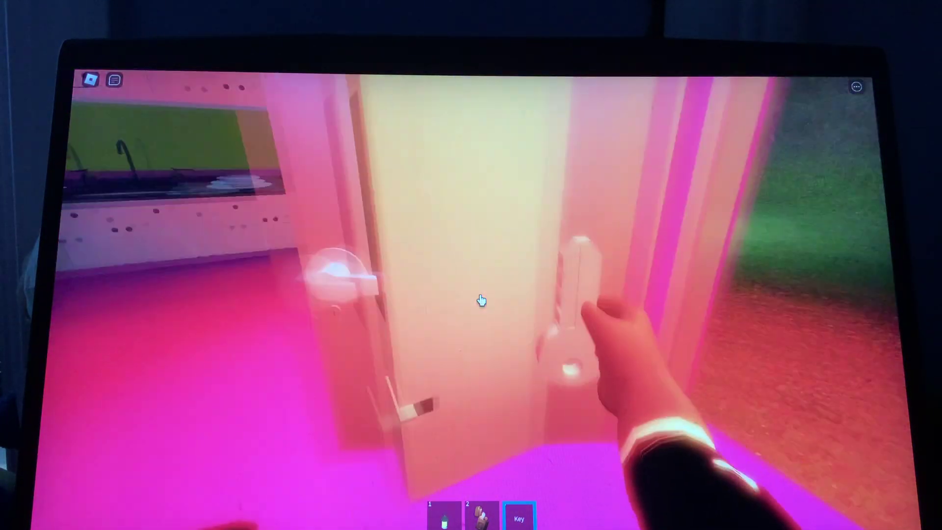
- Go through the door and along the grassy tunnel back to the THE END sign
{"action": "key", "text": "w"}
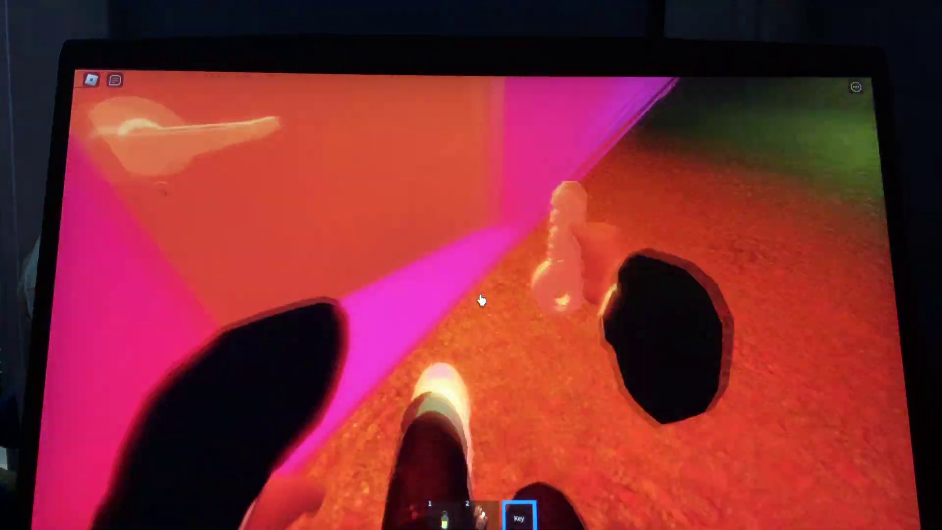
{"action": "key", "text": "w"}
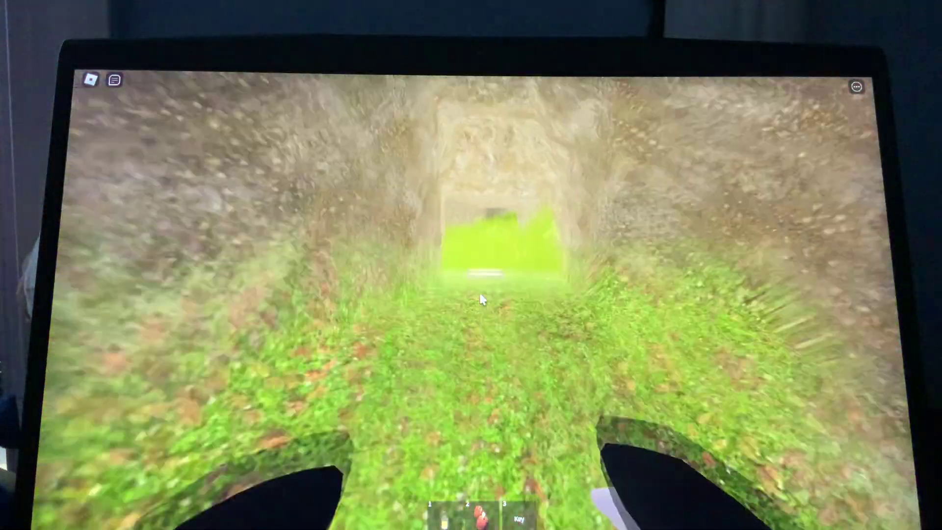
{"action": "key", "text": "w"}
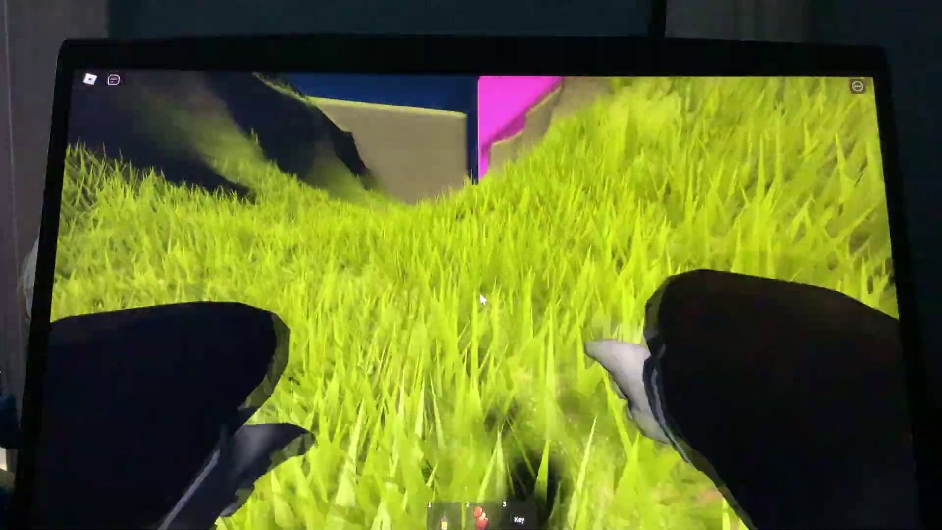
- Equip the key again in the tall grass near the pink structure
{"action": "key", "text": "3"}
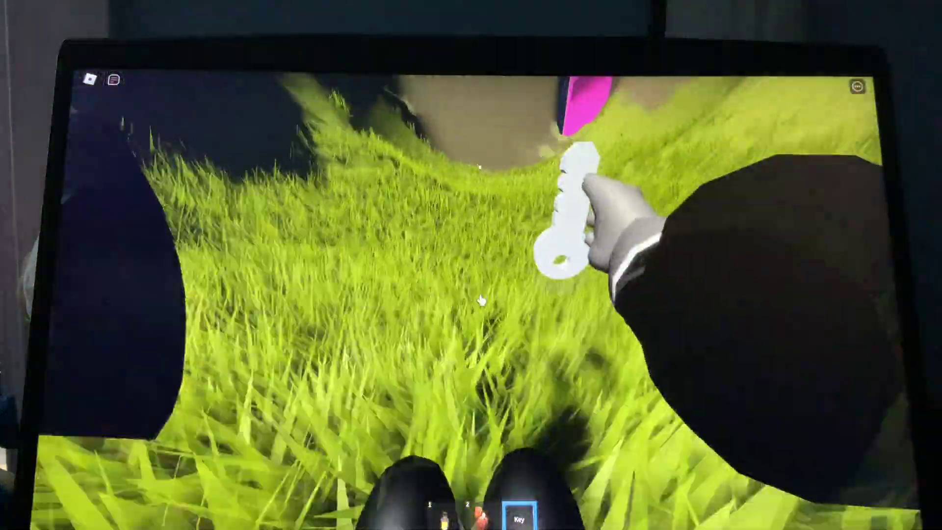